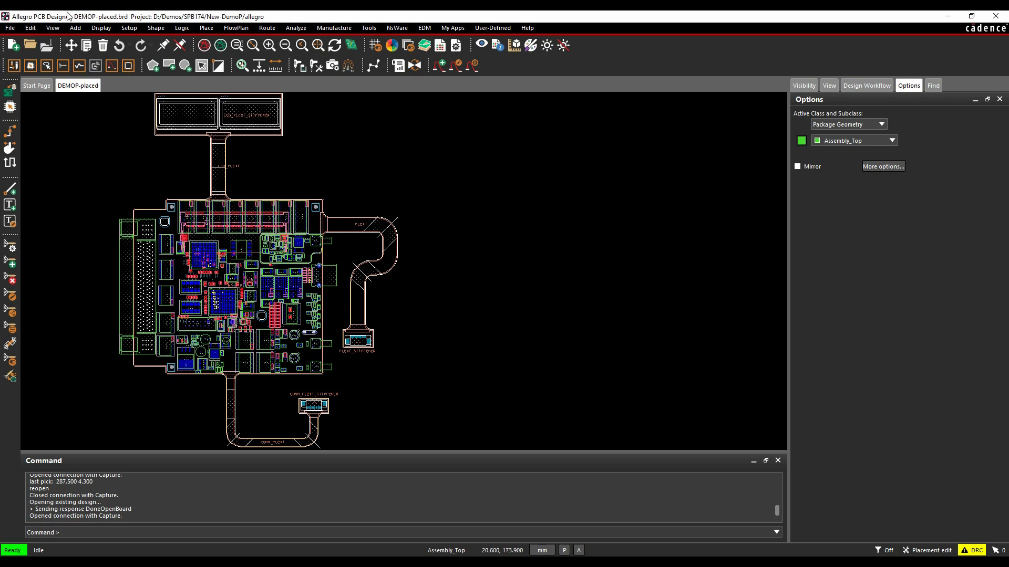
left_click(129, 29)
left_click(472, 185)
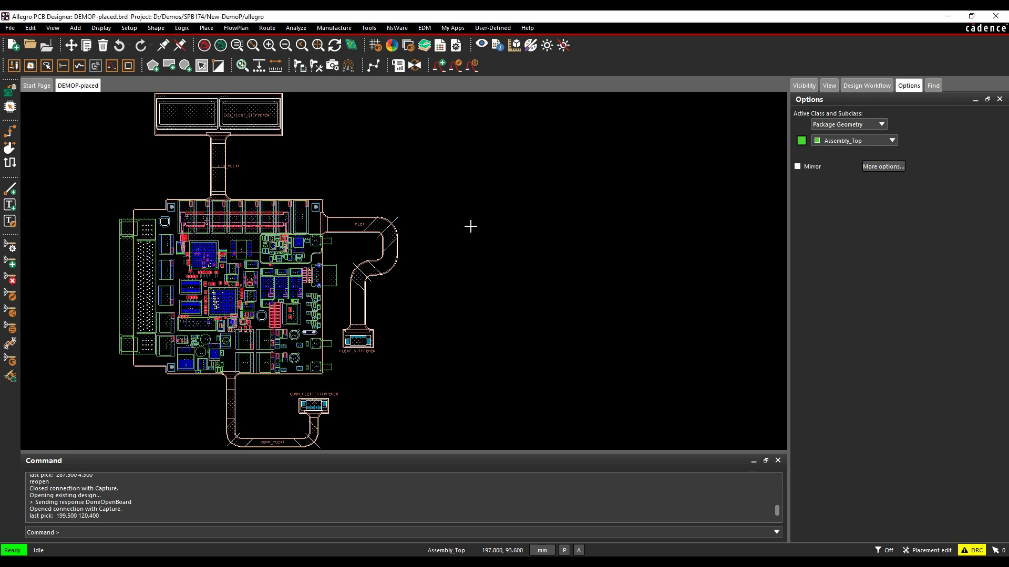
scroll(294, 331, "up", 5)
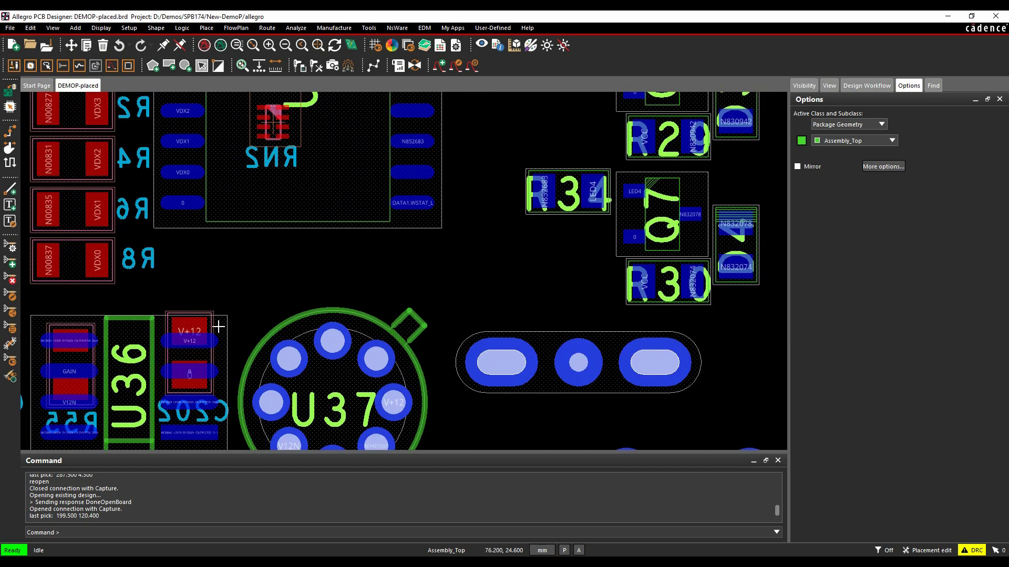
scroll(96, 282, "up", 2)
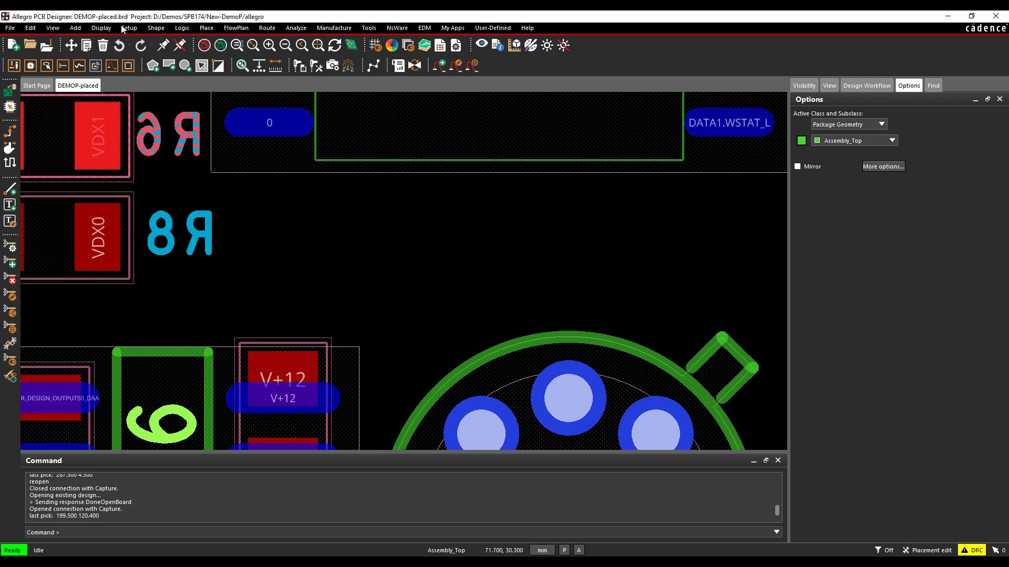
Step: Review the visibility of the Geometry layers, including the Place_Bound subclasses, in the color settings
left_click(392, 46)
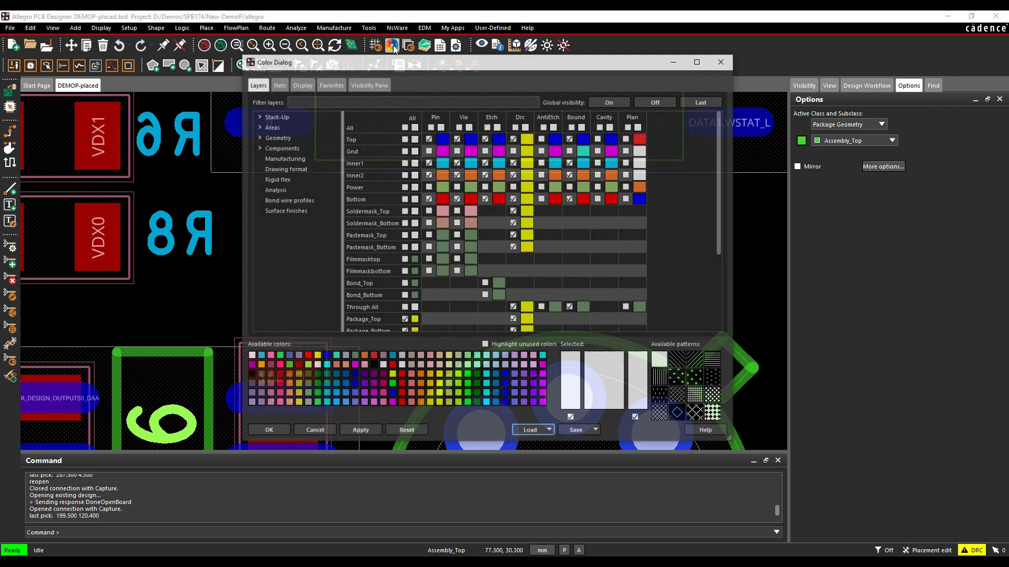
left_click(276, 139)
scroll(400, 273, "down", 10)
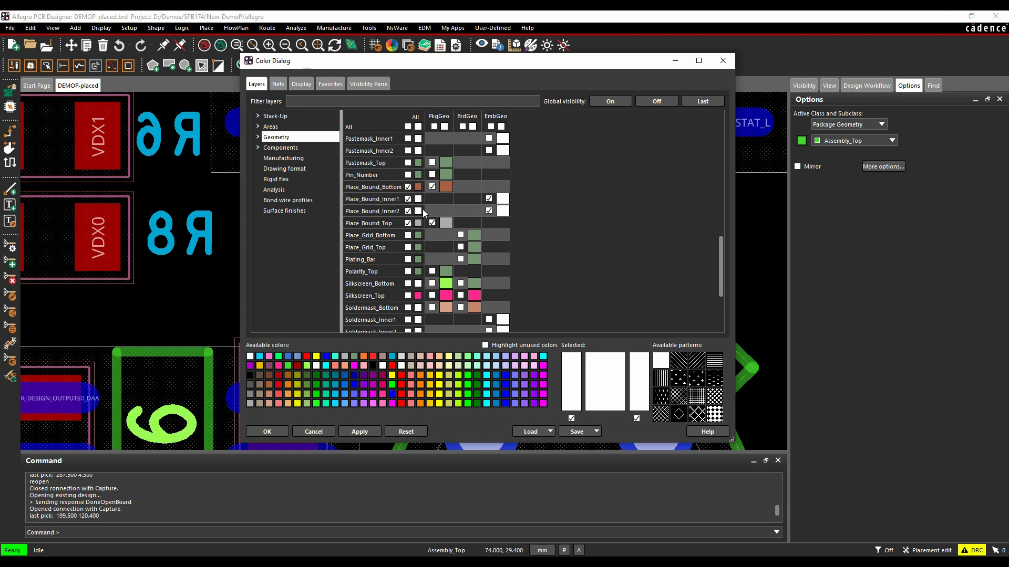
scroll(422, 209, "up", 10)
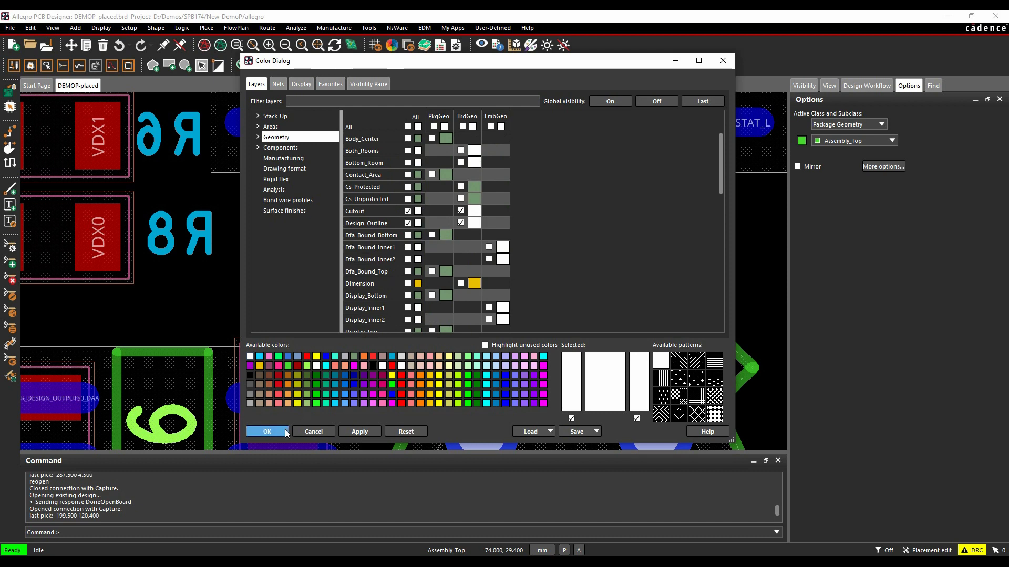
left_click(267, 431)
Step: Open the DFA constraint spreadsheet and set its units to Millimeter
left_click(129, 28)
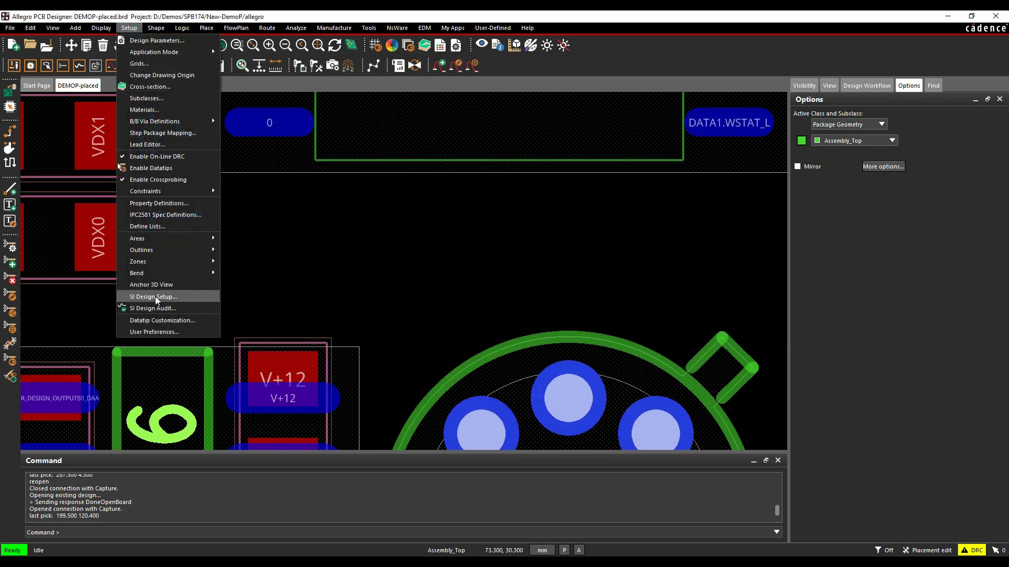
mouse_move(173, 191)
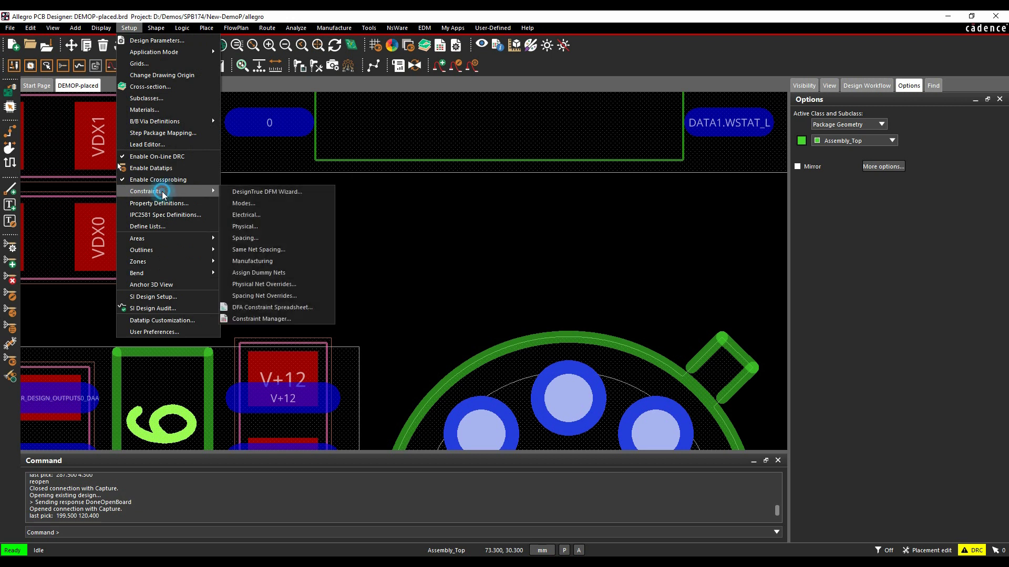
left_click(282, 307)
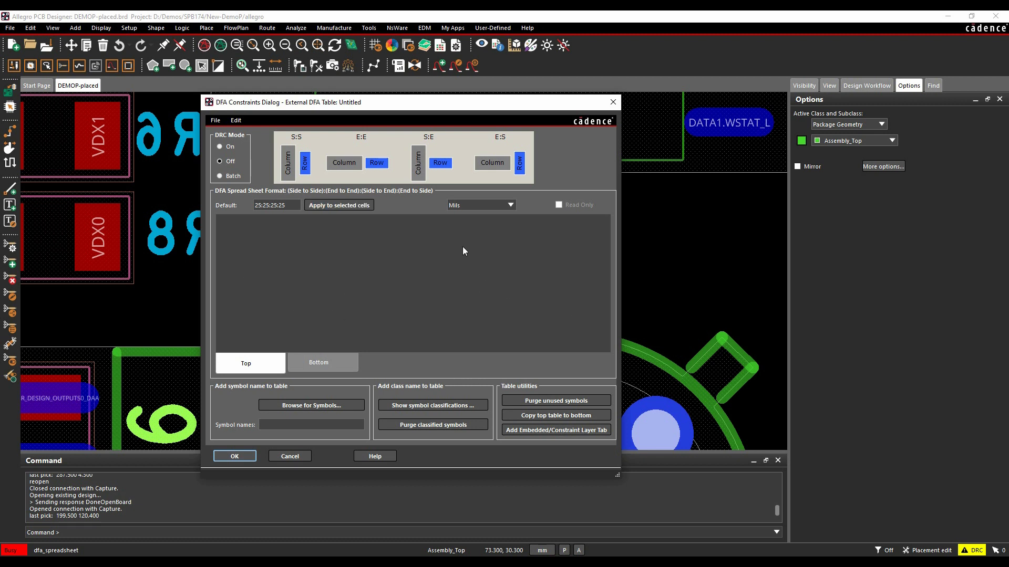
left_click(481, 205)
left_click(463, 228)
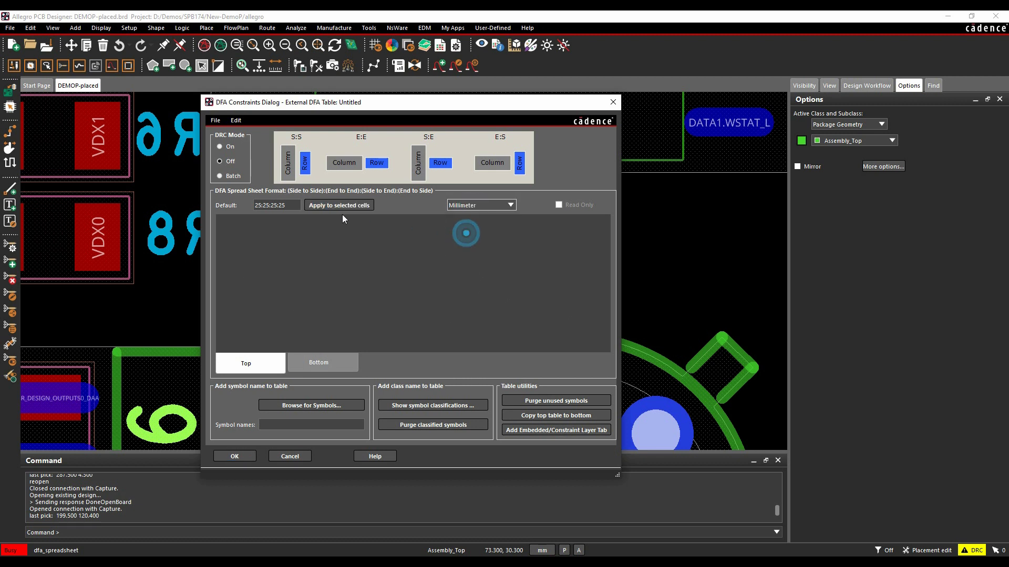
Step: Set the default DFA spacing to 0.5:0.5:0.5:0.5 and the DRC mode to On
left_click_drag(298, 204, 249, 206)
type("0")
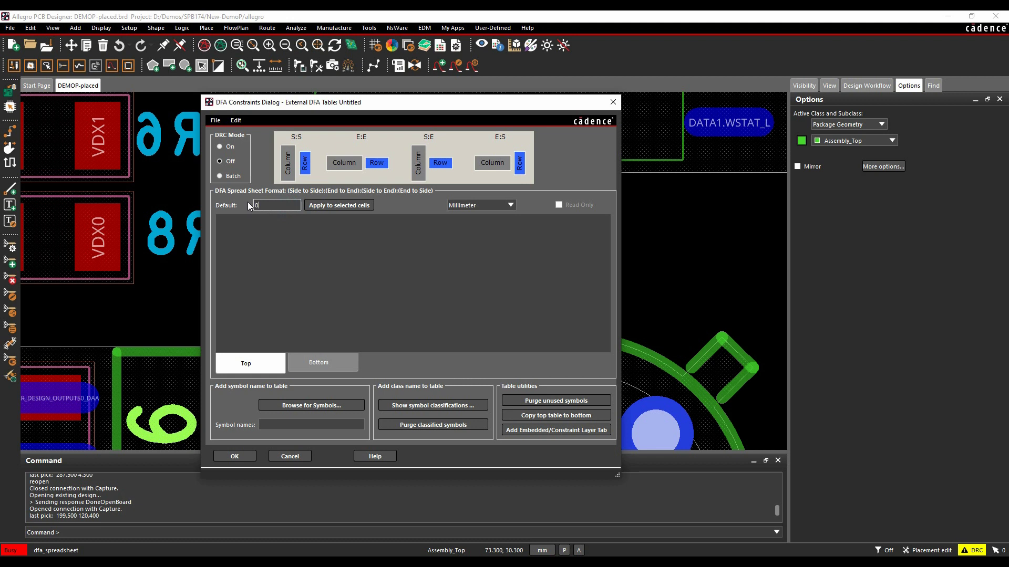
type(".5:0.5:0.5:0.5")
key("Tab")
left_click(220, 146)
Step: Open the symbol classification editor and look through the package symbols in the database
left_click(432, 406)
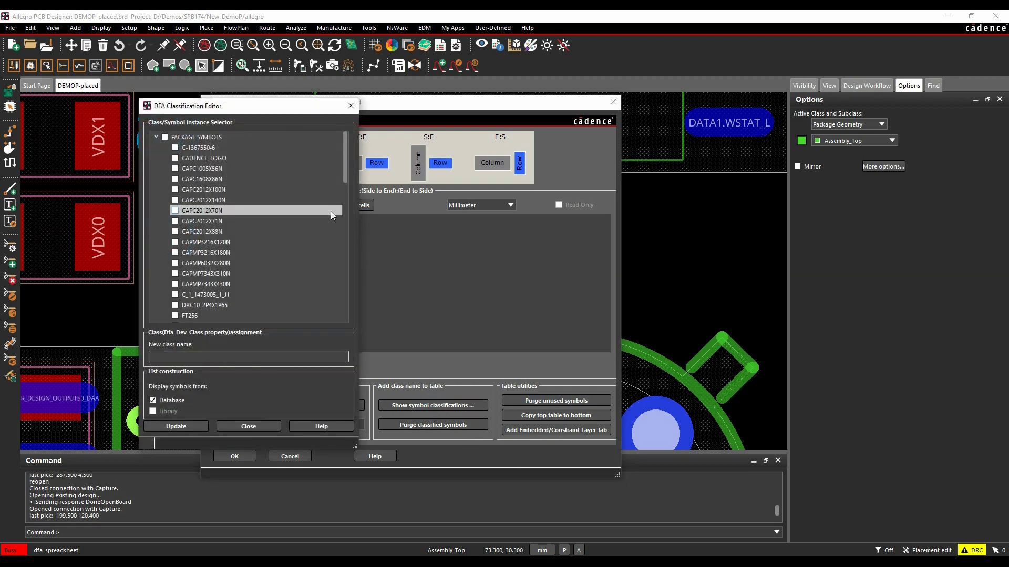
scroll(450, 204, "down", 13)
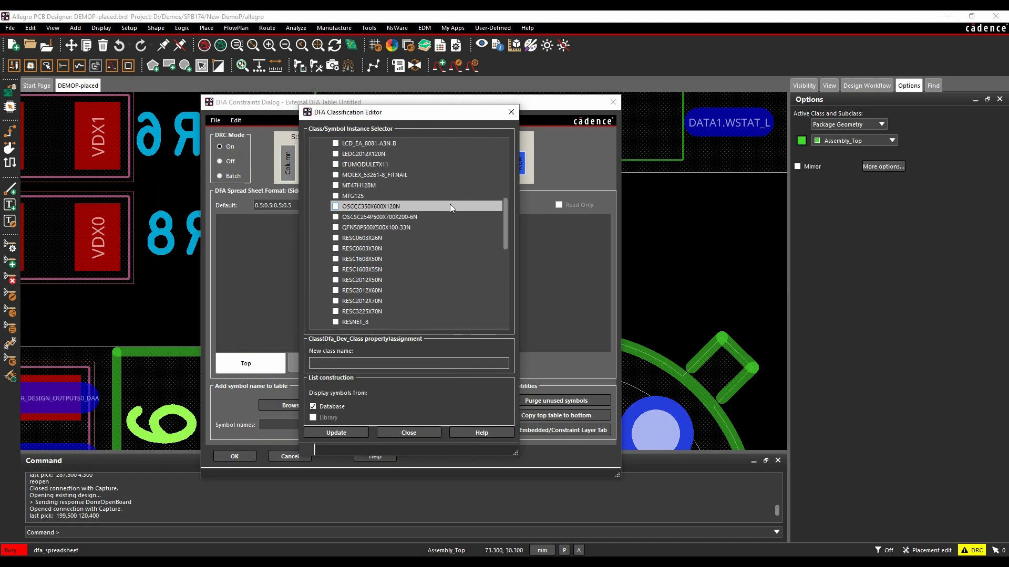
scroll(449, 204, "up", 13)
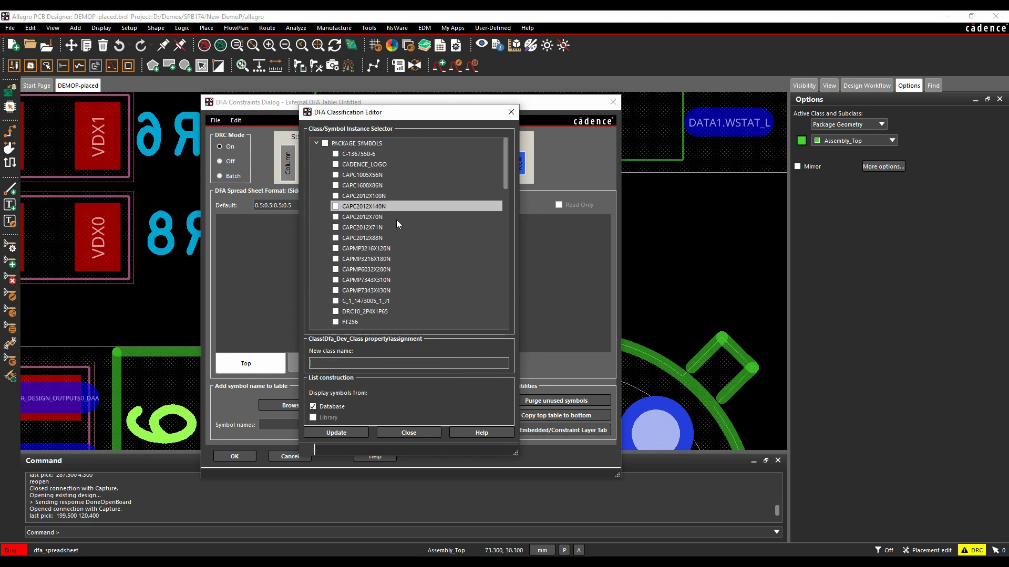
scroll(395, 219, "down", 6)
scroll(395, 219, "up", 6)
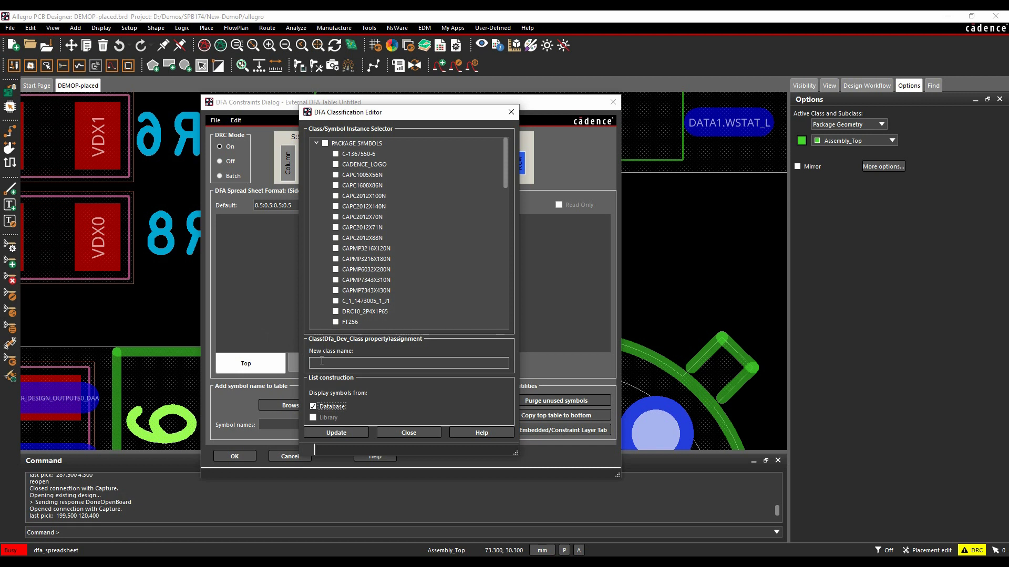
Step: Create the symbol classes IC, CONNECTOR, MECH and DISCRETE
left_click(321, 361)
type("connector")
key("ctrl+a")
key("BackSpace")
left_click(321, 360)
type("m")
key("ctrl+a")
key("BackSpace")
left_click(322, 360)
type("di")
key("Return")
scroll(384, 283, "down", 15)
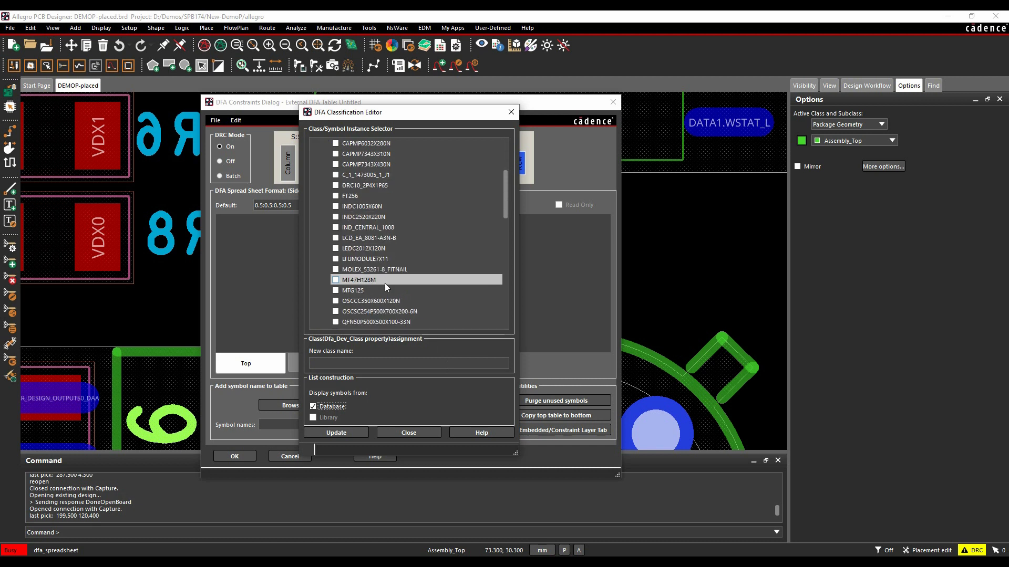
scroll(386, 287, "down", 1)
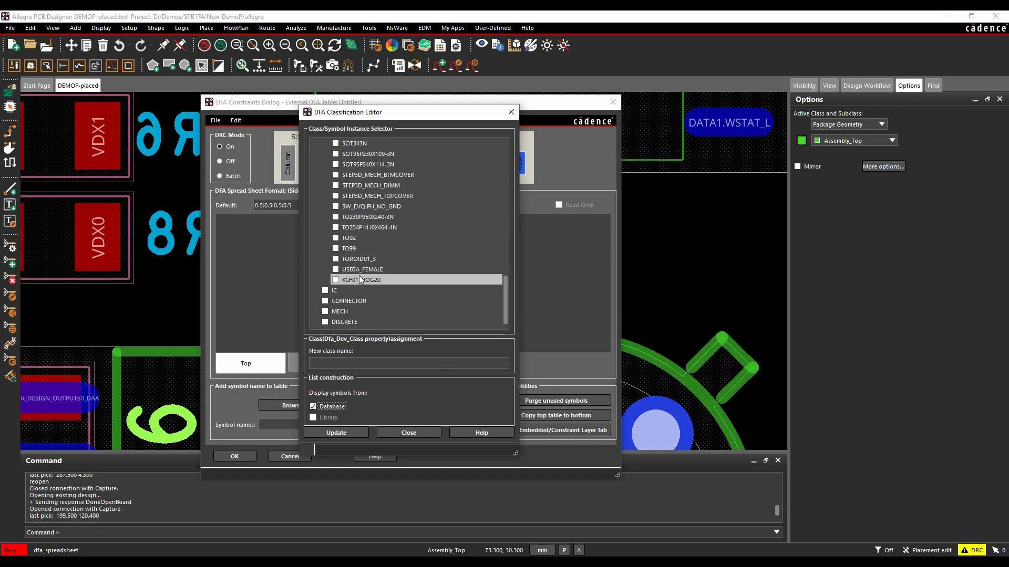
Step: Select the capacitor package symbols from CAPC1005X56N through CAPMP7343X310N
scroll(359, 274, "up", 16)
scroll(358, 275, "up", 1)
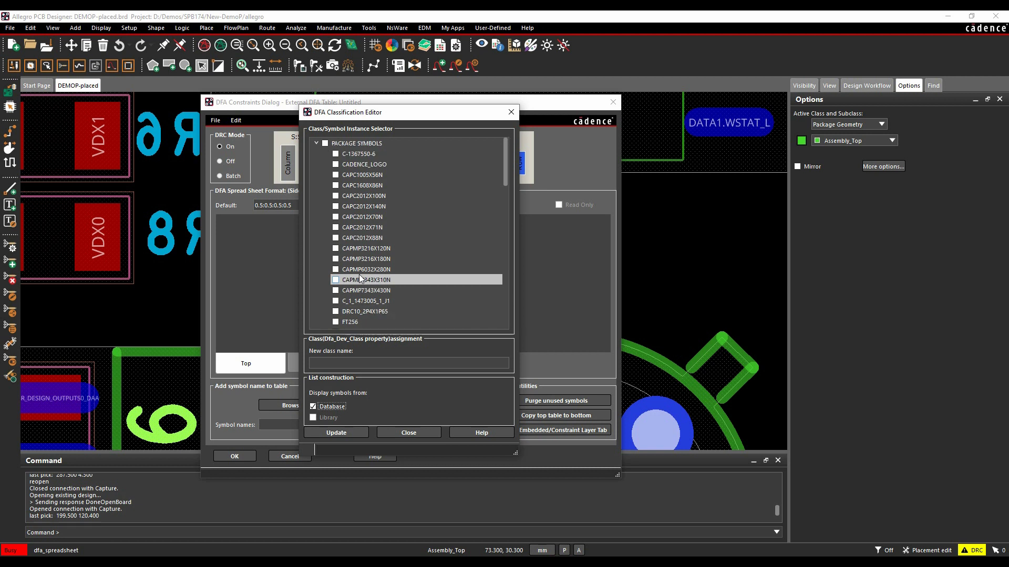
left_click(336, 175)
left_click(336, 185)
left_click(336, 196)
left_click(336, 207)
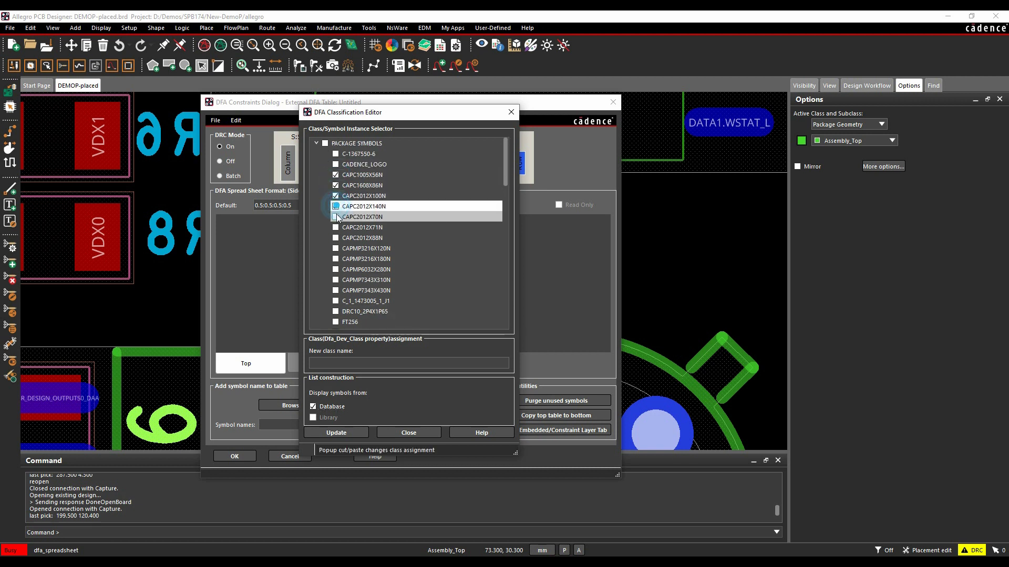
left_click(336, 217)
left_click(336, 227)
left_click(335, 238)
left_click(336, 248)
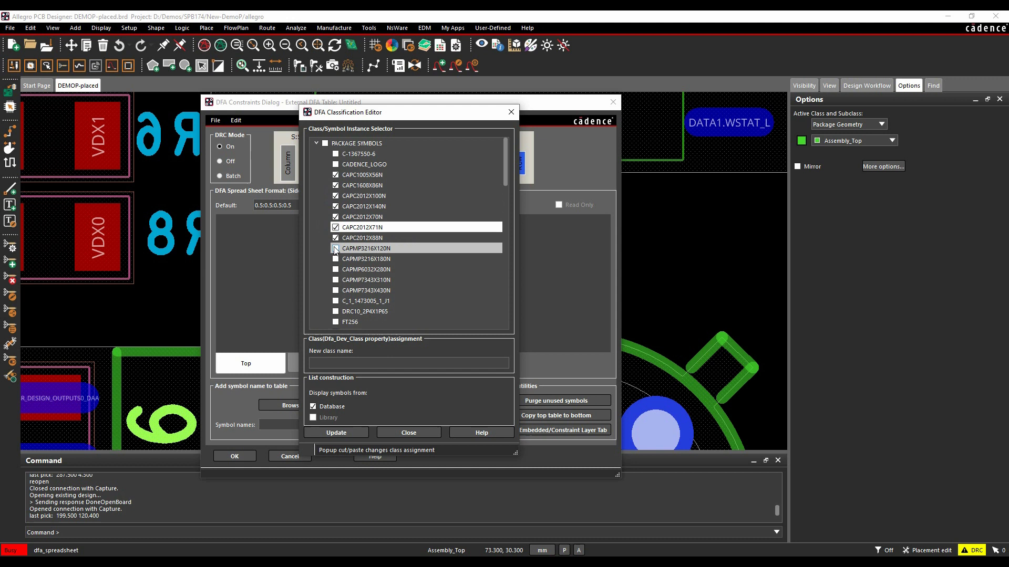
left_click(336, 259)
left_click(335, 269)
left_click(336, 280)
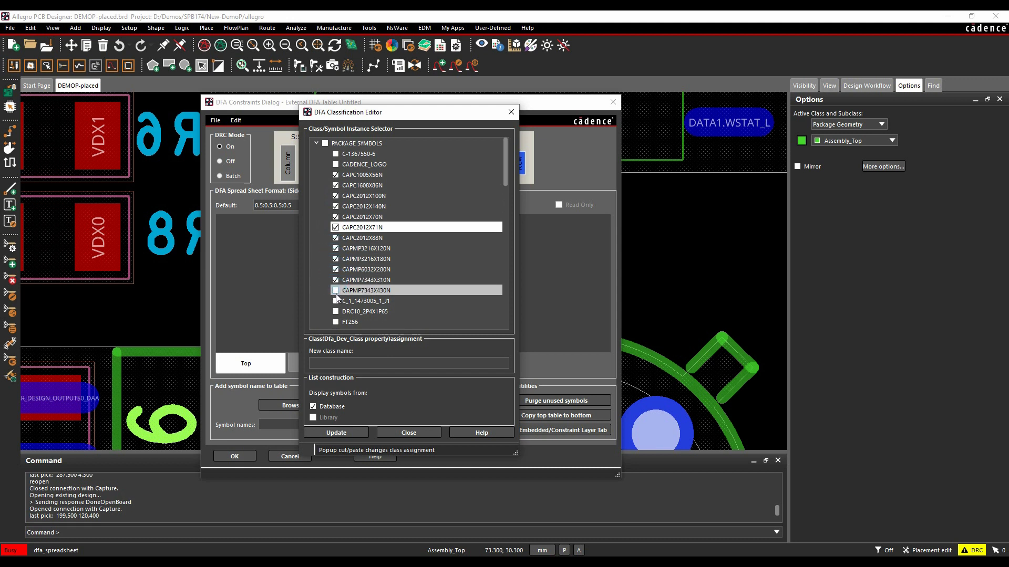
Step: Add the inductor symbols INDC1005X60N, INDC2520X220N and IND_CENTRAL_1008 to the selection
scroll(386, 288, "down", 2)
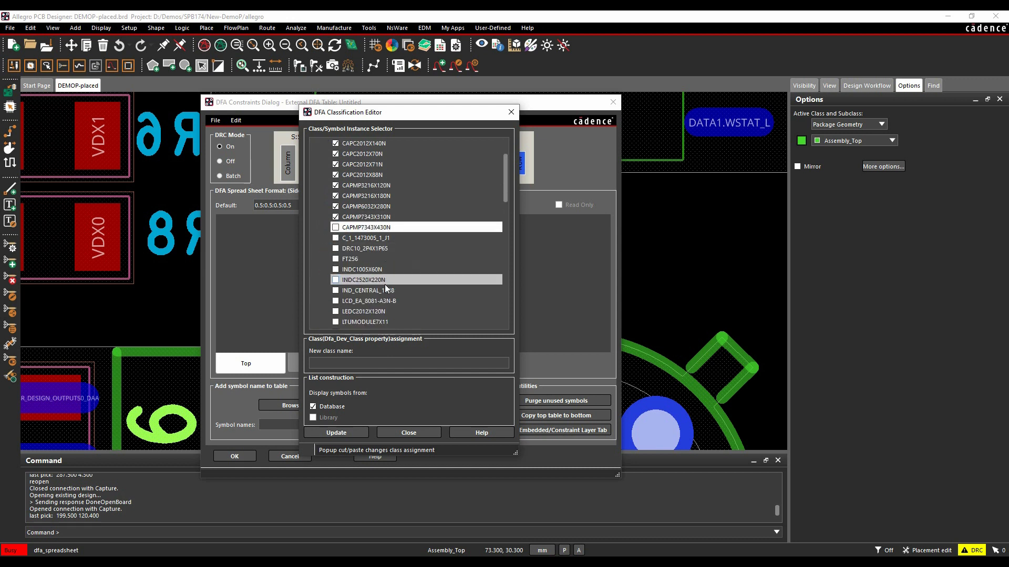
left_click(335, 270)
left_click(335, 280)
scroll(351, 279, "down", 4)
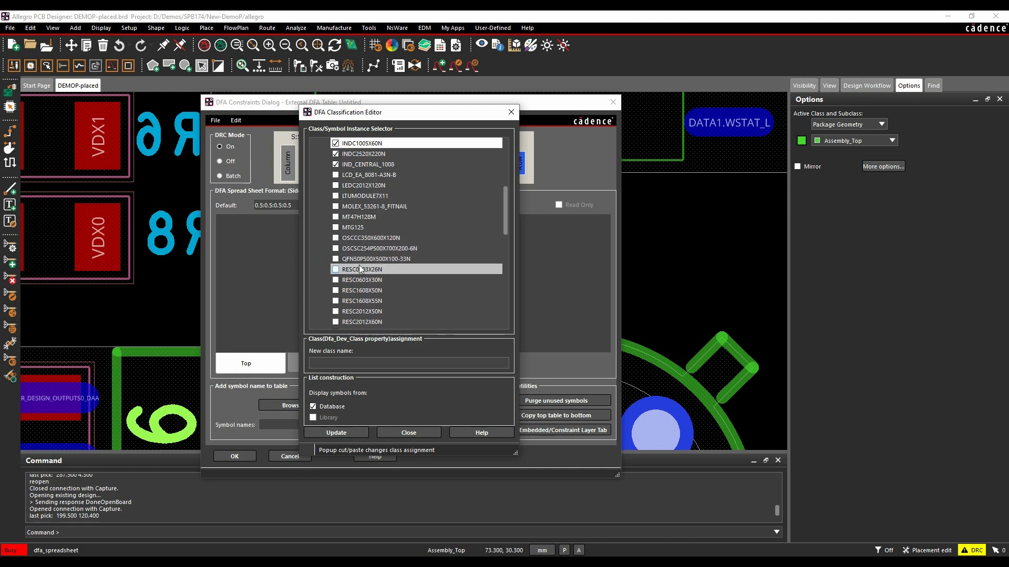
left_click(368, 165)
Step: Add the resistor symbols from RESC0603X26N through RESC3225X70N and RESNET_8 to the selection
scroll(352, 225, "down", 3)
left_click(336, 175)
left_click(336, 185)
left_click(336, 196)
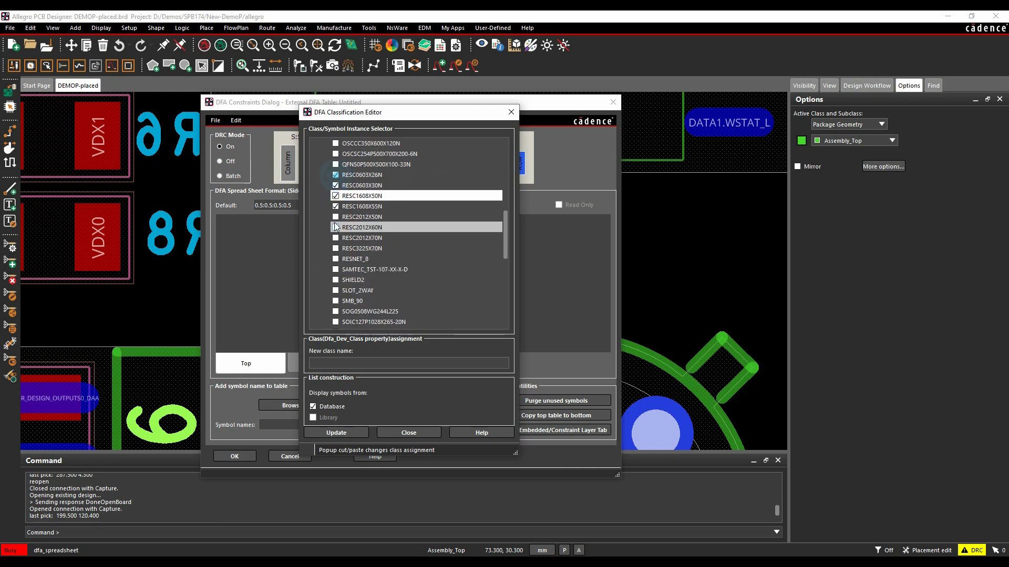
left_click(336, 207)
left_click(336, 217)
left_click(335, 227)
left_click(335, 238)
Step: Add SOT343N, both SOT95P symbols and TO230P950X240-3N to the selection and move all selected symbols into the DISCRETE class
scroll(349, 304, "down", 4)
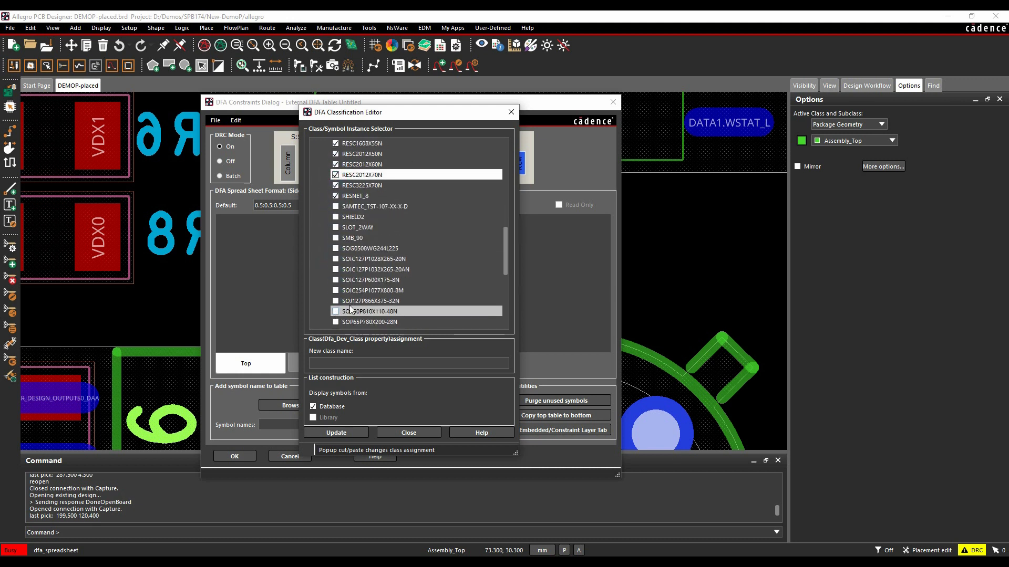
left_click(335, 311)
left_click(336, 322)
scroll(347, 299, "down", 2)
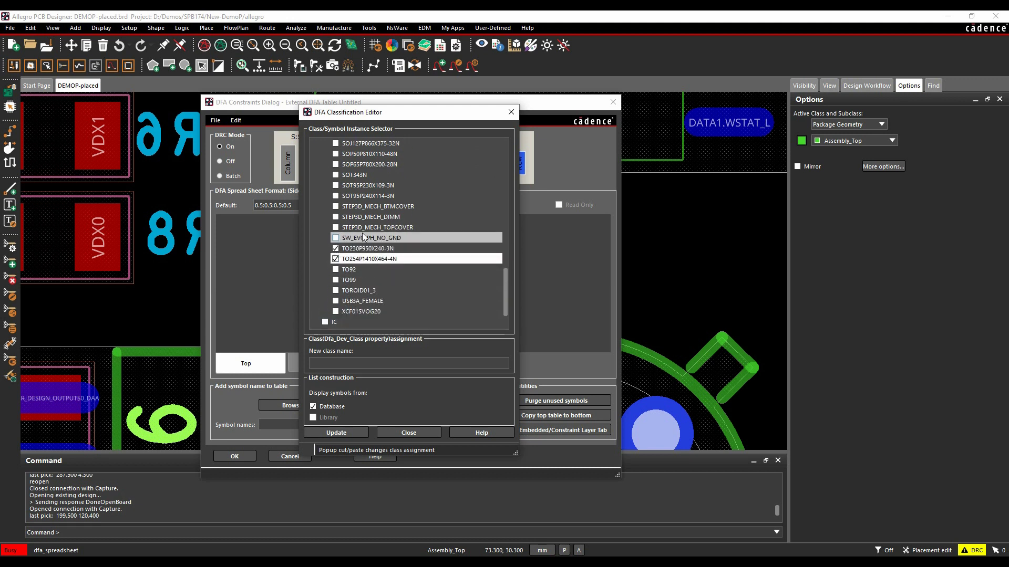
left_click(336, 185)
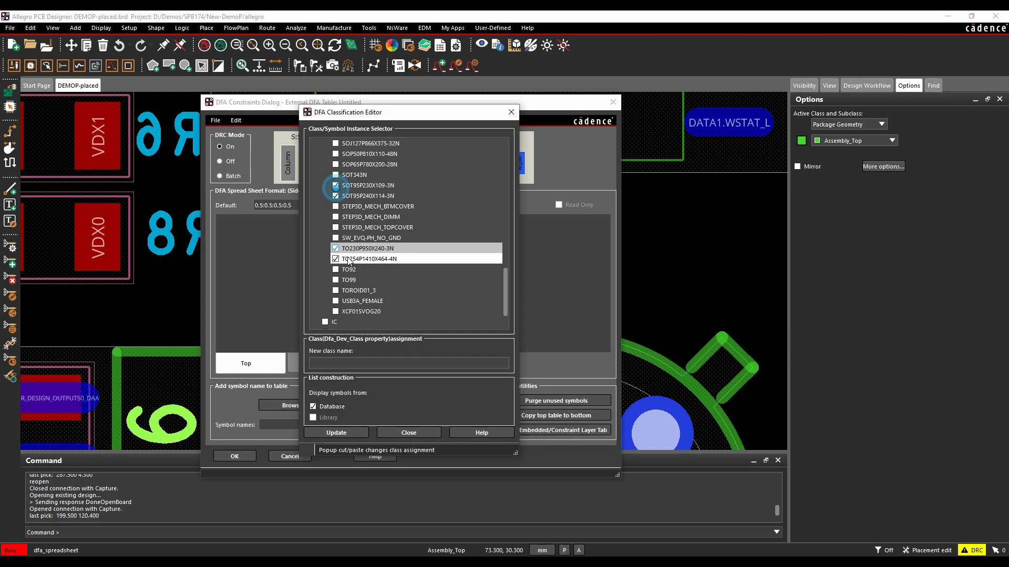
left_click(336, 259)
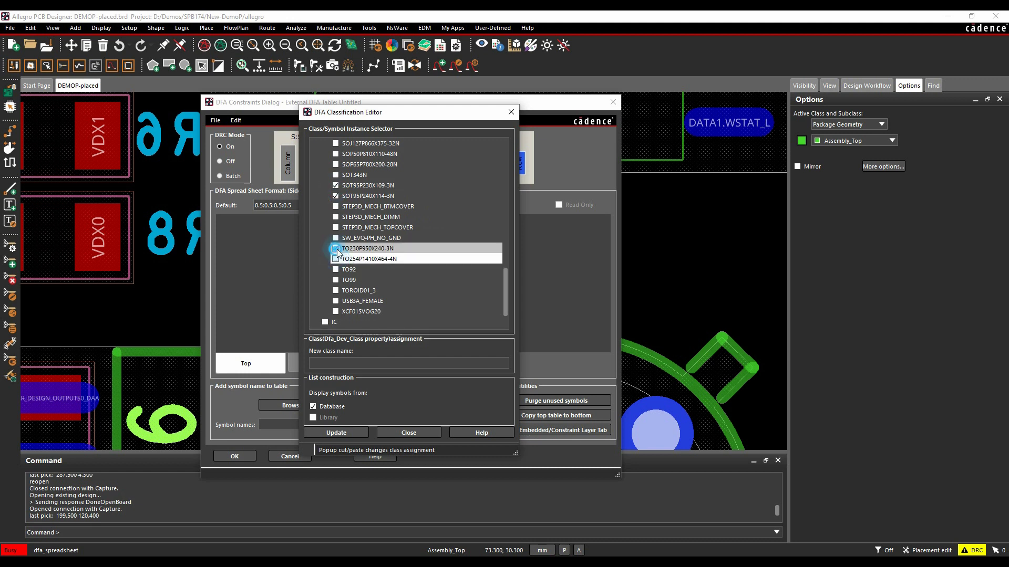
left_click(335, 174)
right_click(361, 175)
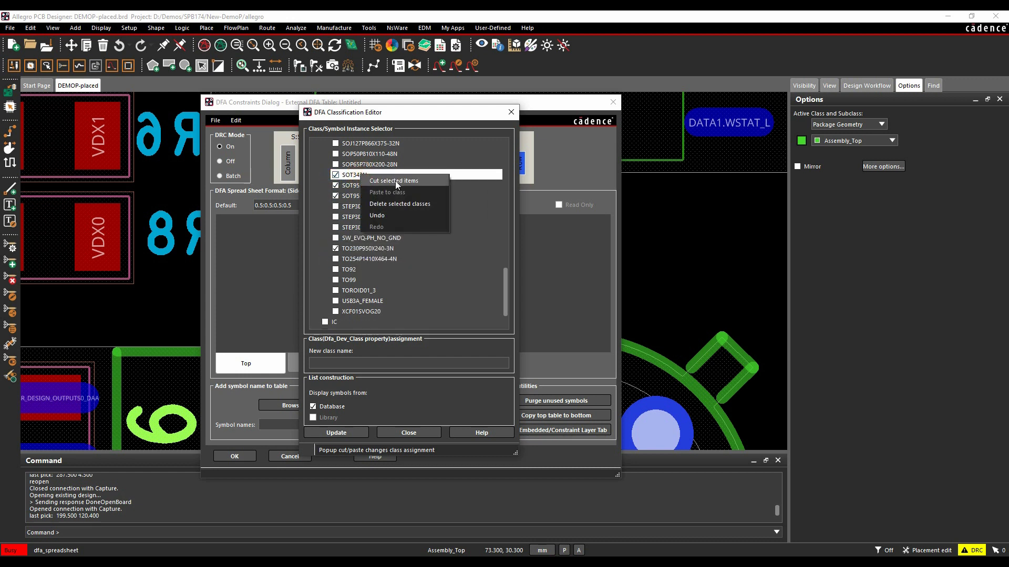
left_click(395, 180)
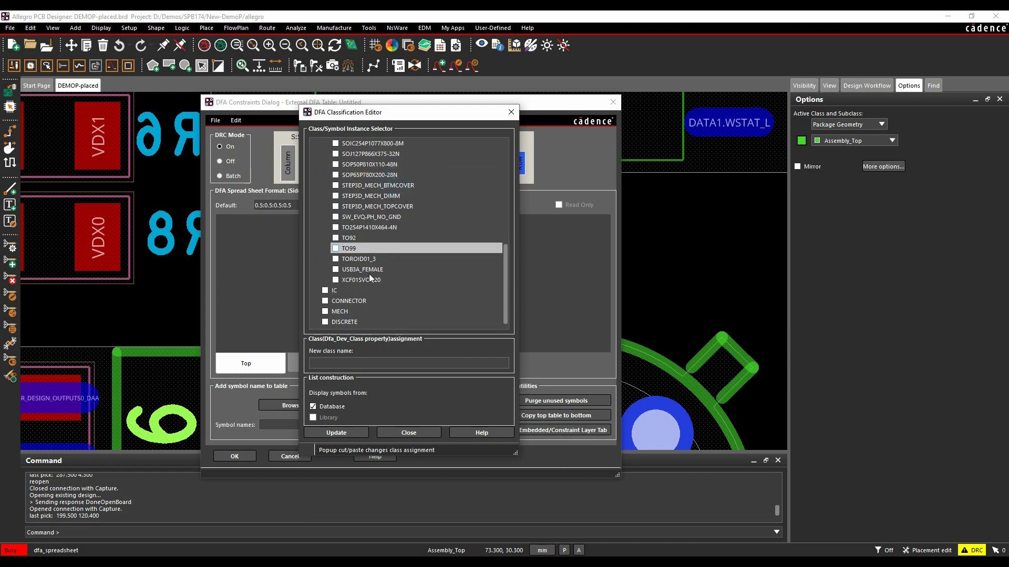
right_click(345, 324)
left_click(379, 343)
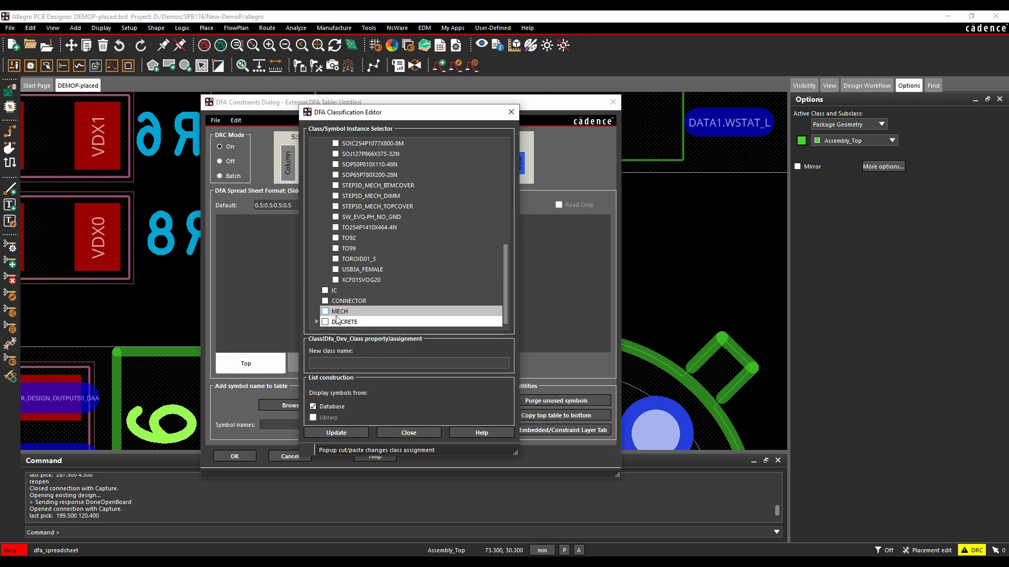
Step: Expand the DISCRETE class to check its assigned symbols, then collapse it
left_click(317, 322)
scroll(345, 284, "down", 3)
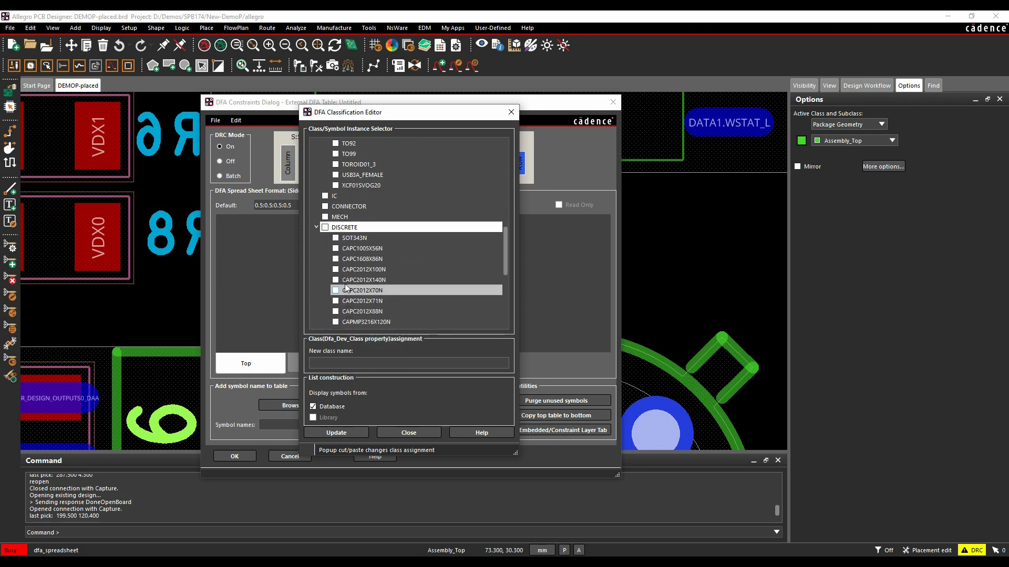
left_click(316, 227)
Step: Move CADENCE_LOGO, MTG125, SHIELD2 and the STEP3D symbols from PACKAGE SYMBOLS into the MECH class
scroll(430, 229, "up", 7)
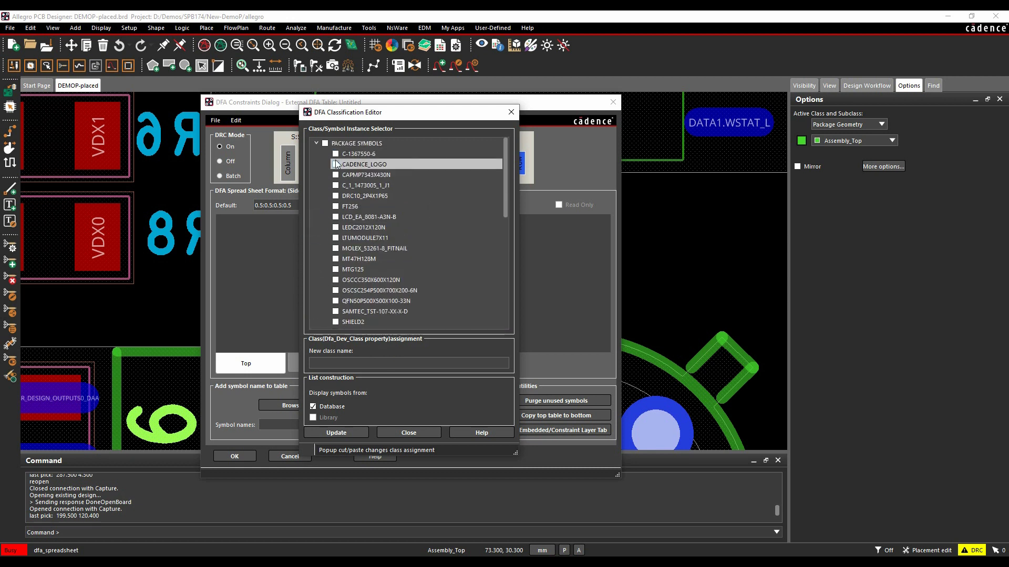
left_click(335, 164)
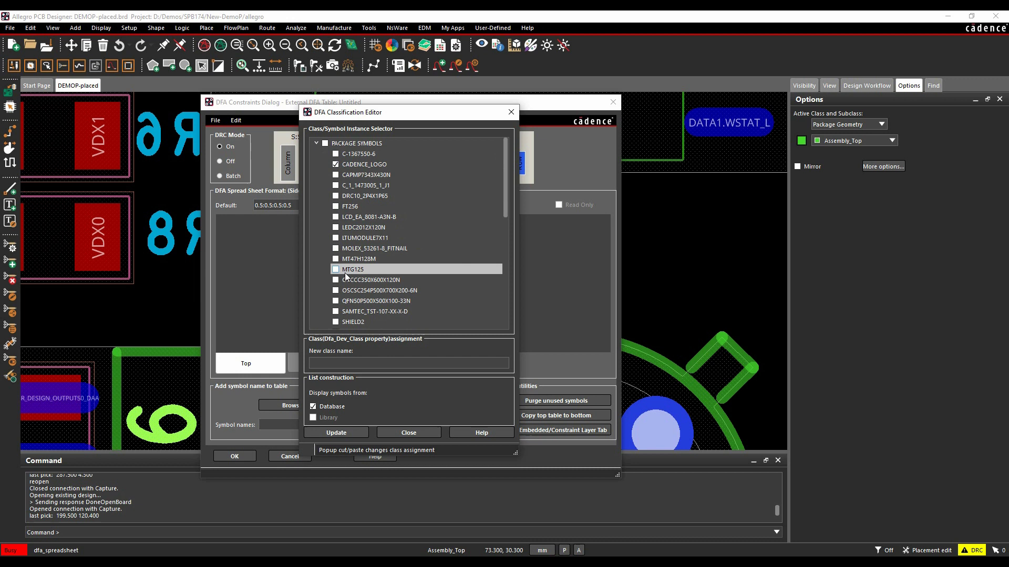
scroll(344, 272, "down", 5)
left_click(336, 260)
right_click(370, 216)
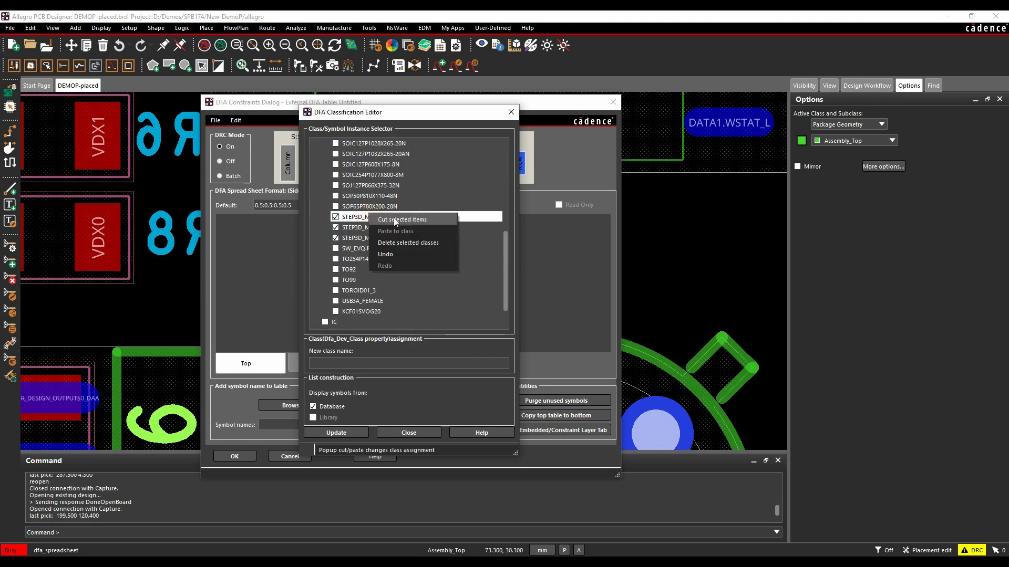
left_click(395, 220)
right_click(386, 310)
left_click(404, 326)
Step: Move USB3A_FEMALE, SMB_90, SAMTEC_TST-107-XX-X-D, MOLEX_53261-8_FITNAIL, C_1_1473005_1_J1 and C-1367550-6 into the CONNECTOR class
left_click(335, 269)
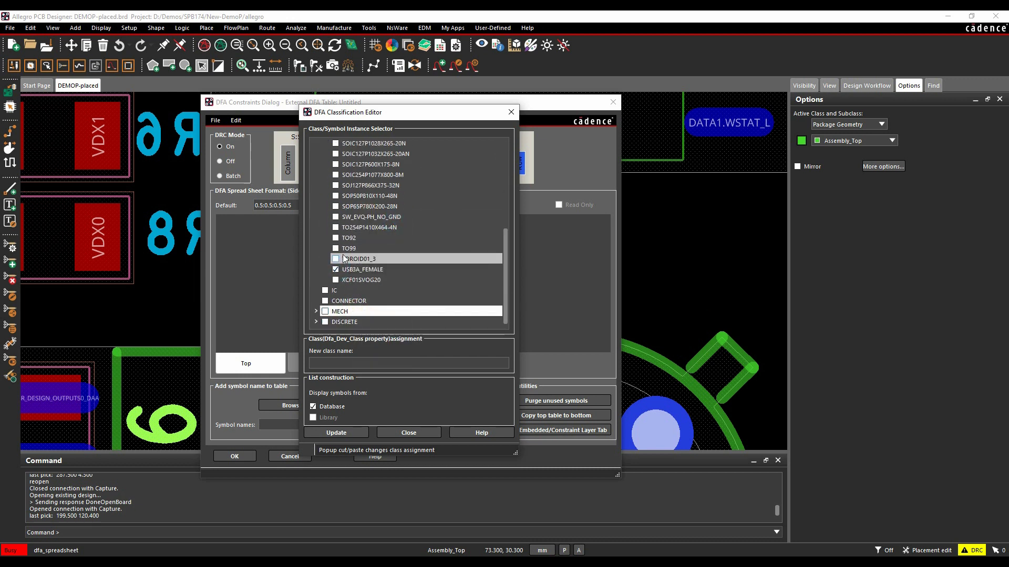
scroll(344, 259, "up", 3)
left_click(335, 217)
scroll(383, 263, "up", 1)
left_click(335, 185)
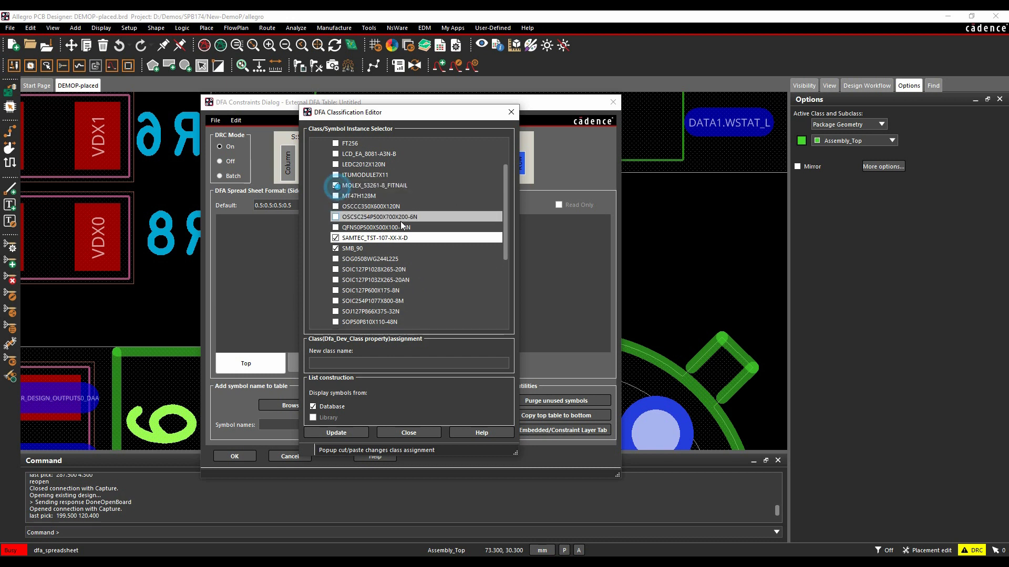
scroll(399, 207, "up", 2)
left_click(336, 175)
left_click(336, 154)
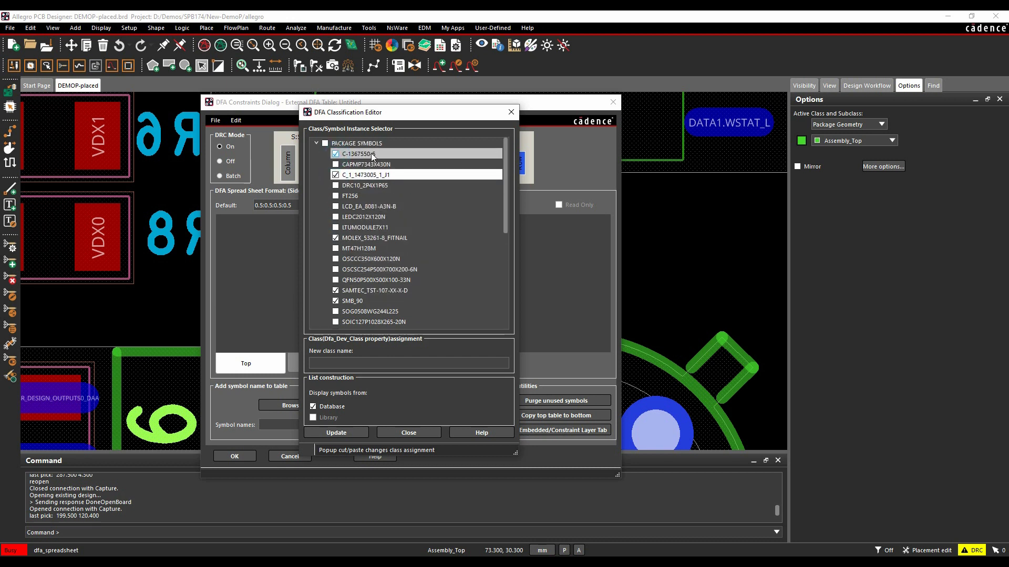
right_click(373, 156)
left_click(391, 163)
scroll(374, 263, "down", 4)
right_click(374, 303)
left_click(406, 322)
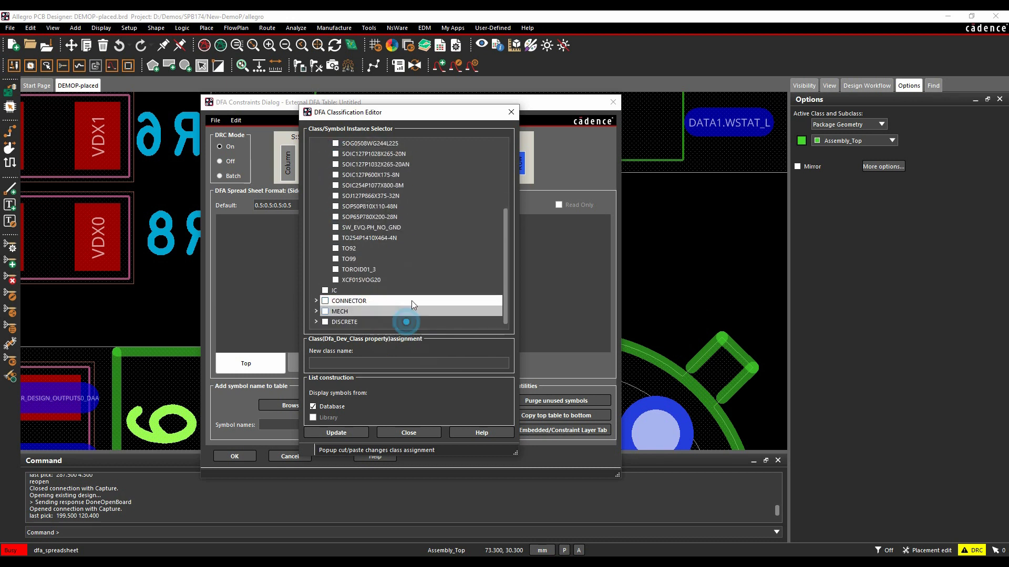
Step: Move the capacitor symbol CAPMP7343X430N from PACKAGE SYMBOLS into the DISCRETE class
scroll(413, 268, "up", 5)
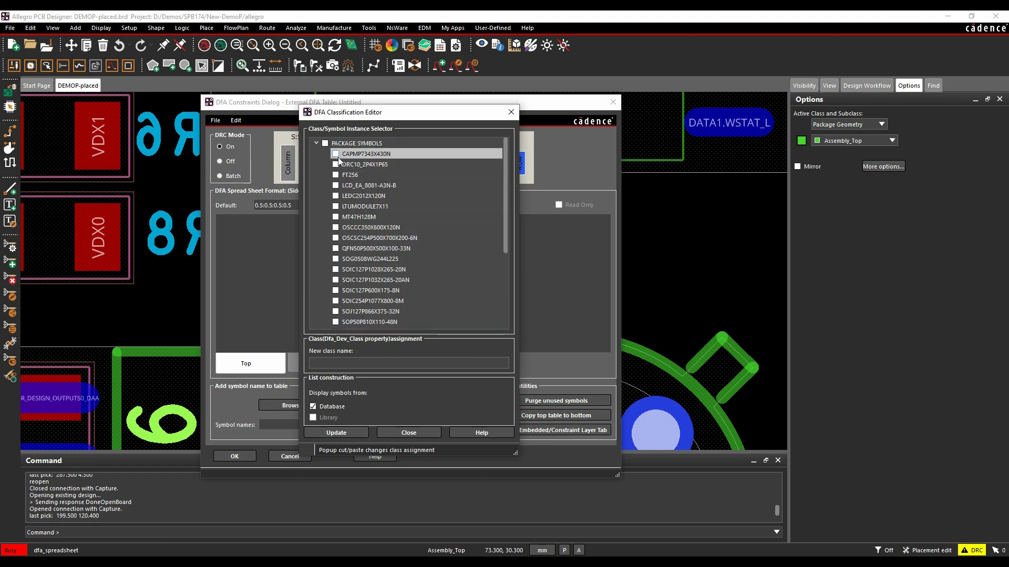
left_click(336, 154)
right_click(342, 154)
left_click(393, 161)
scroll(389, 232, "down", 4)
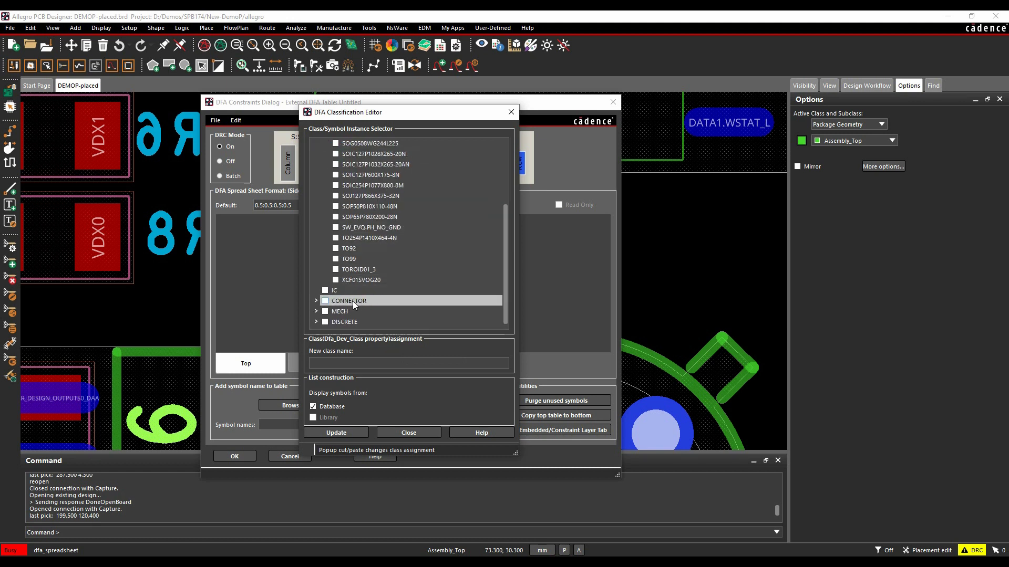
right_click(363, 322)
left_click(380, 338)
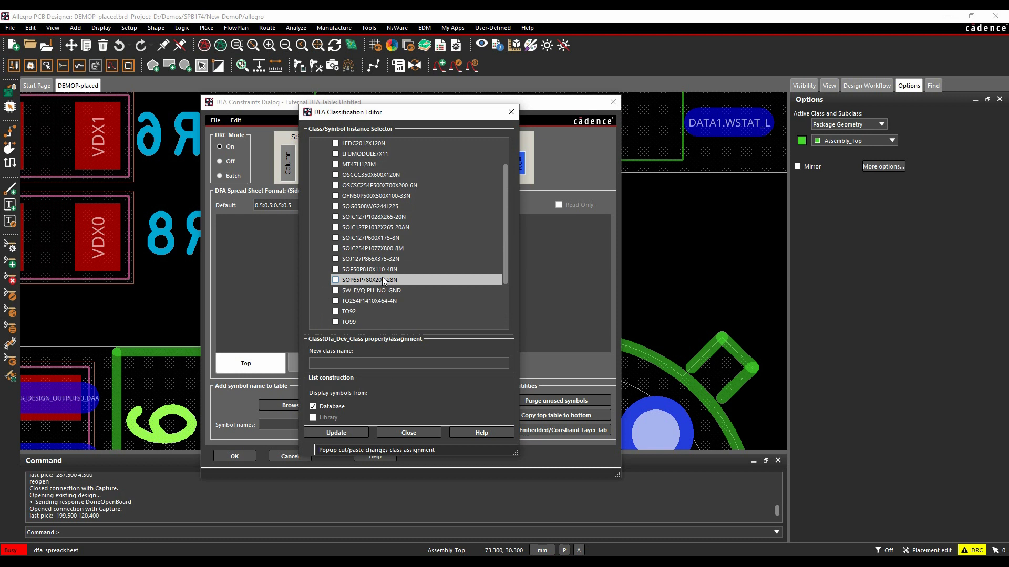
Step: Move all remaining package symbols into the IC class and check that class's assigned symbols
scroll(383, 278, "up", 2)
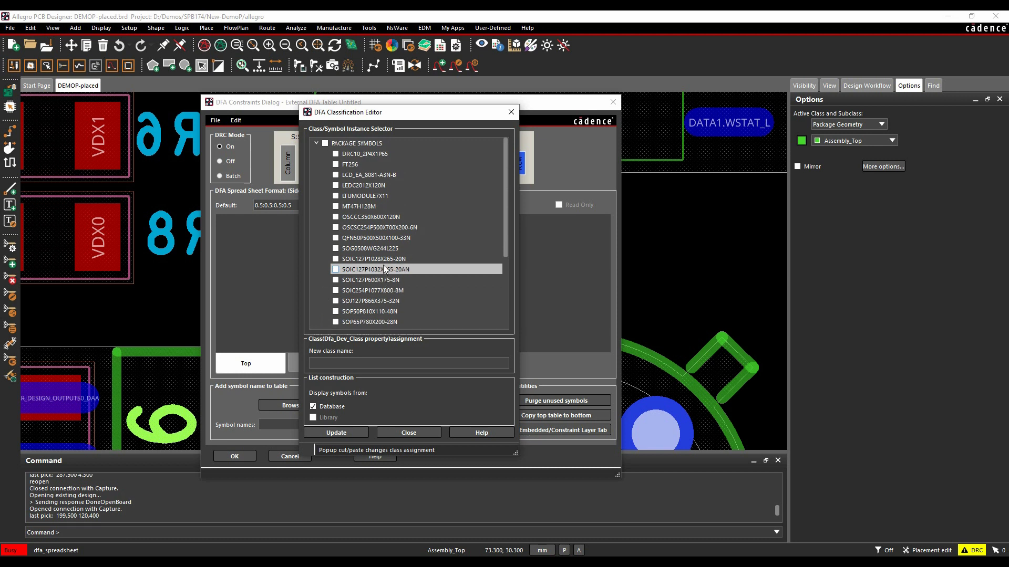
left_click(325, 143)
right_click(364, 153)
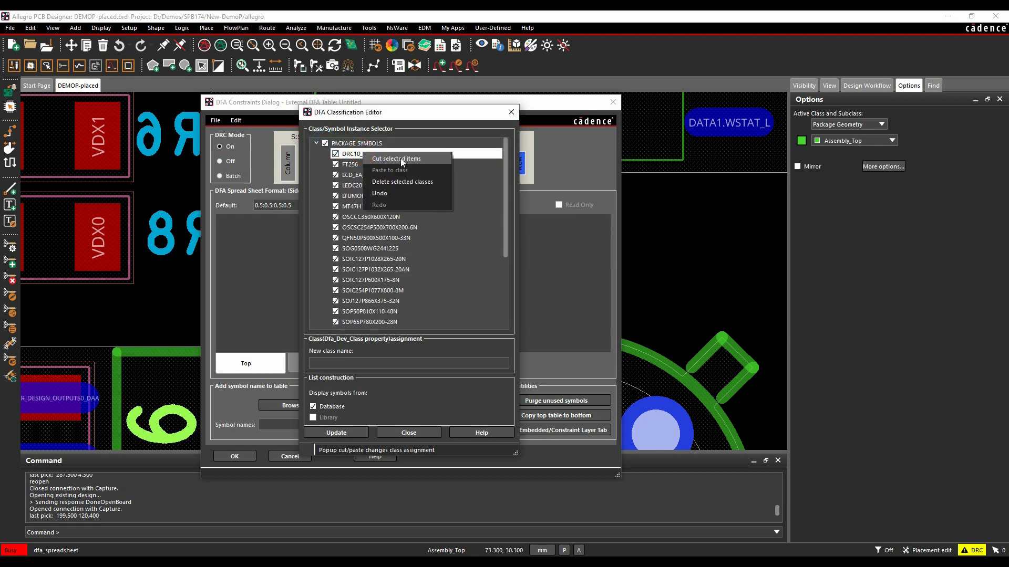
left_click(400, 159)
right_click(346, 154)
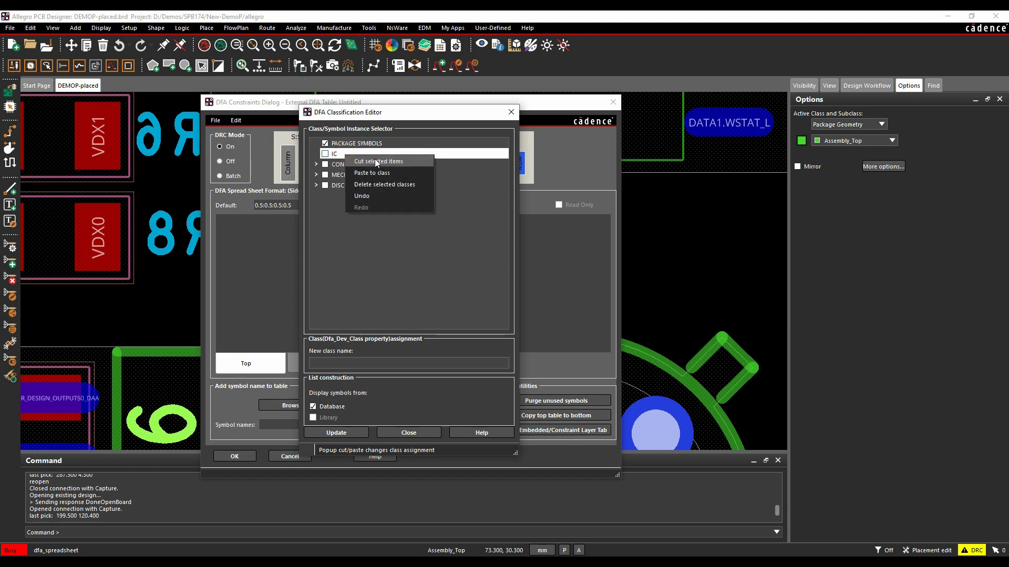
left_click(376, 172)
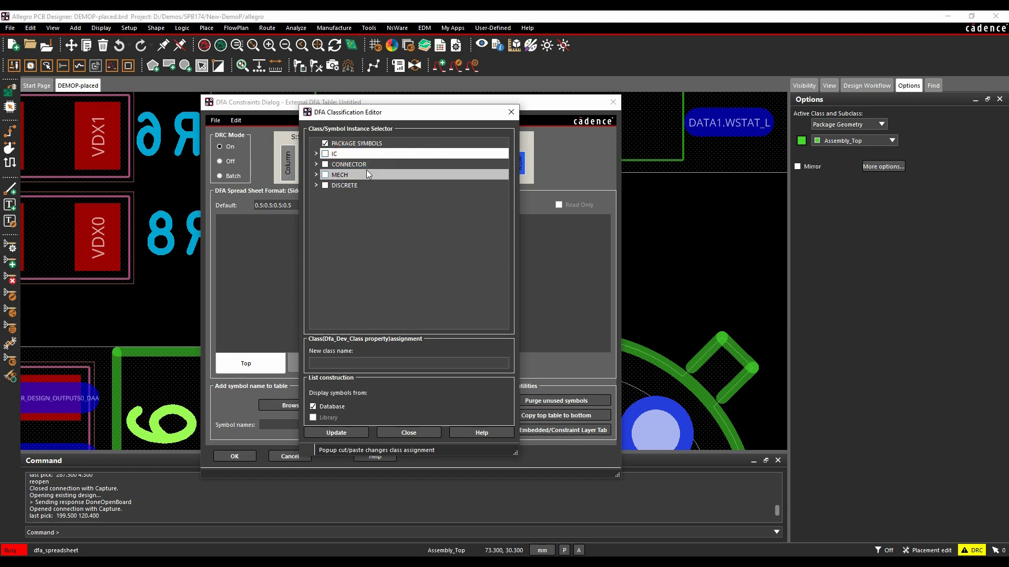
left_click(316, 153)
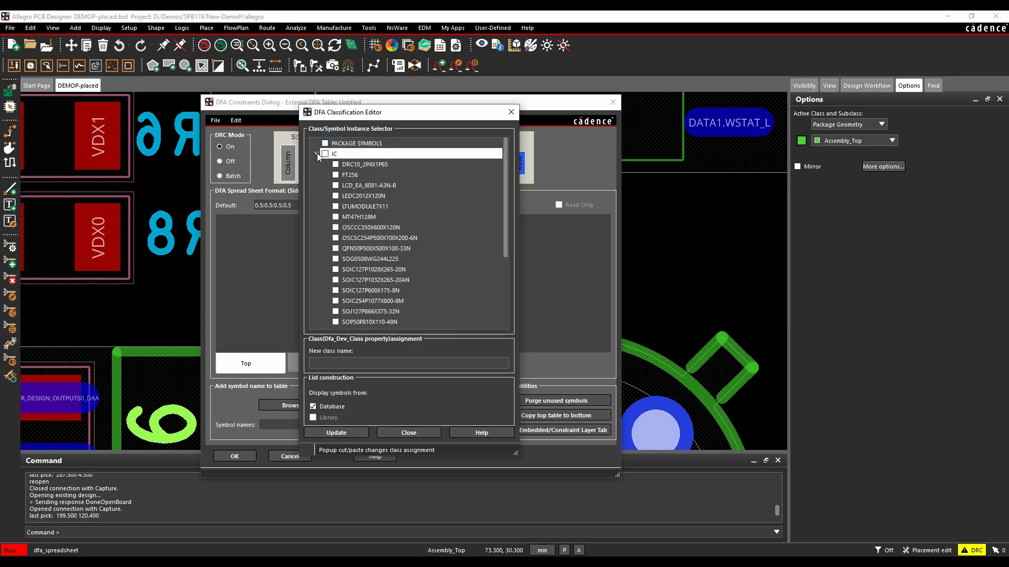
left_click(316, 154)
Step: Select the IC, CONNECTOR, MECH and DISCRETE classes and update the DFA constraints table with them
left_click(325, 154)
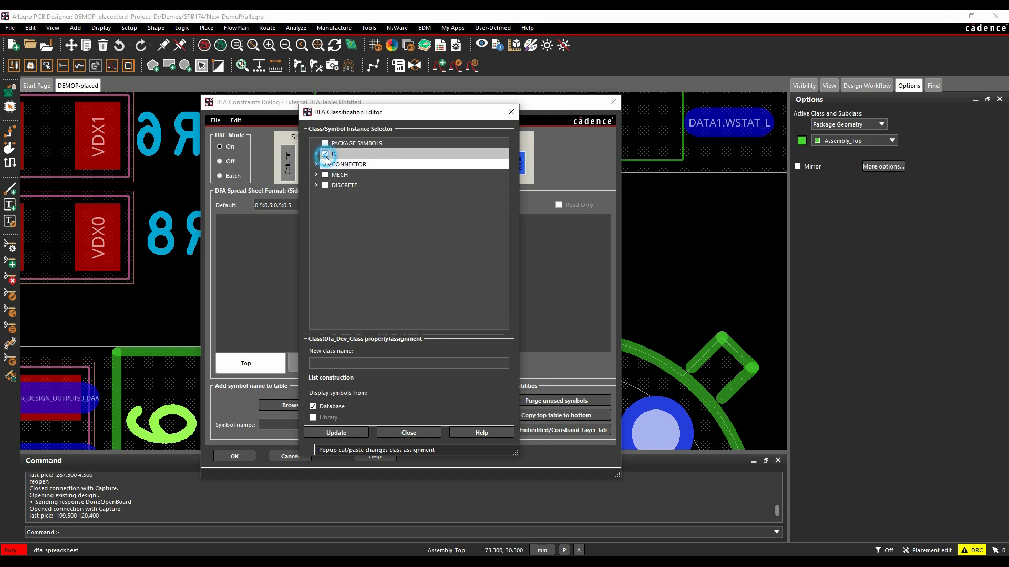
left_click(326, 164)
left_click(325, 174)
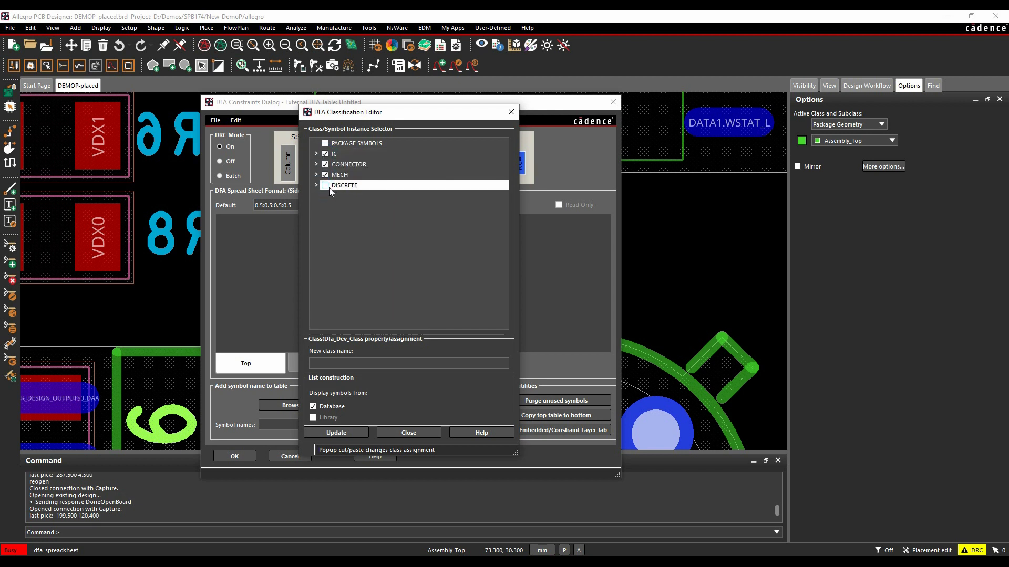
left_click(336, 432)
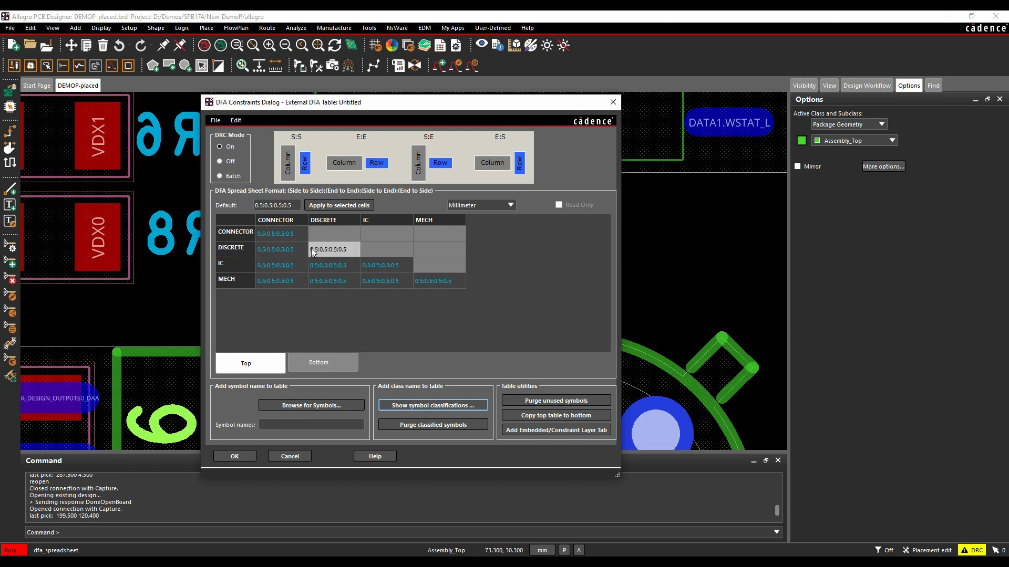
Step: Copy the Top DFA spacing table to the Bottom table and check the Bottom table
left_click(375, 262)
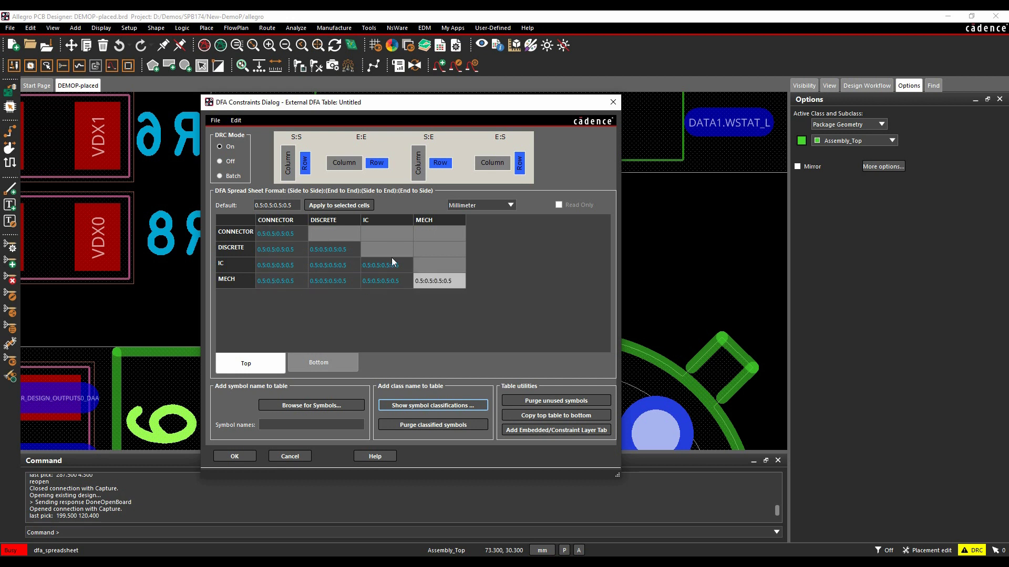
left_click(332, 365)
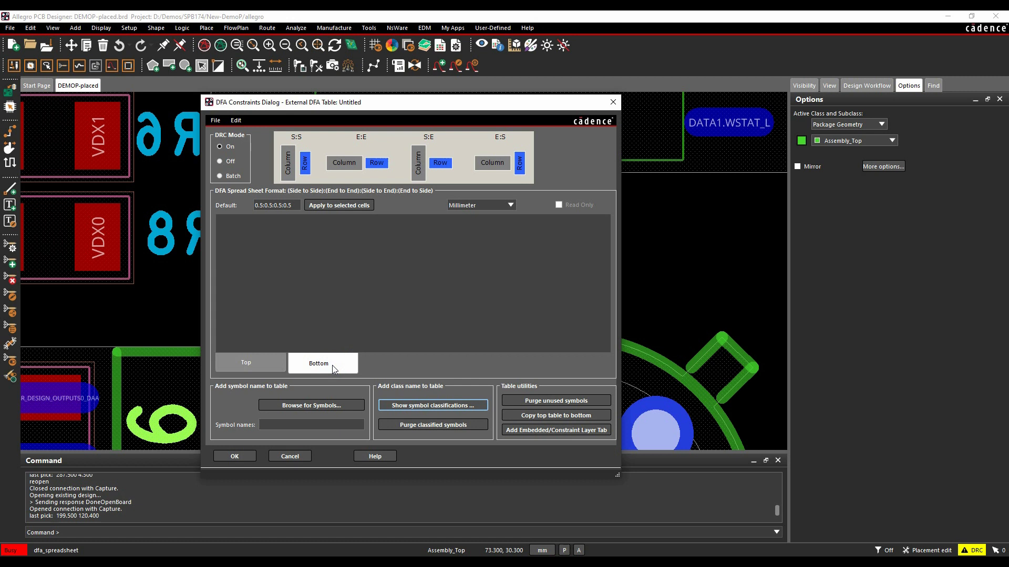
left_click(261, 362)
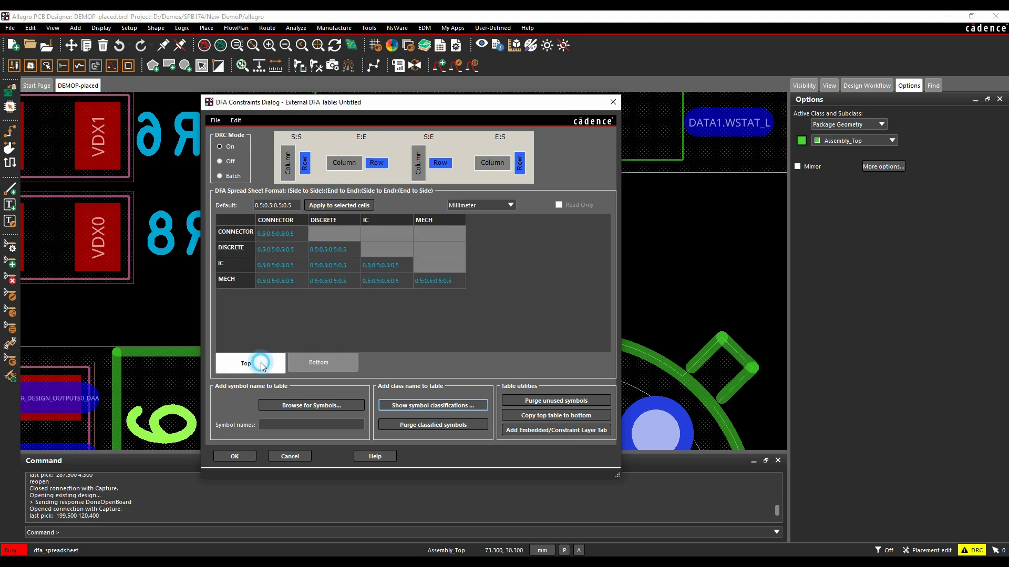
left_click(555, 419)
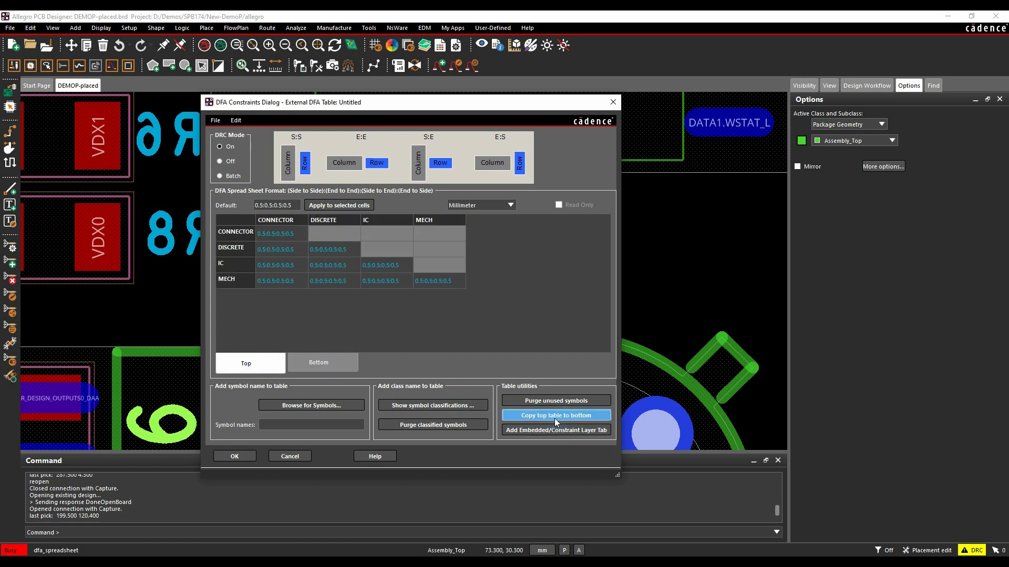
left_click(322, 362)
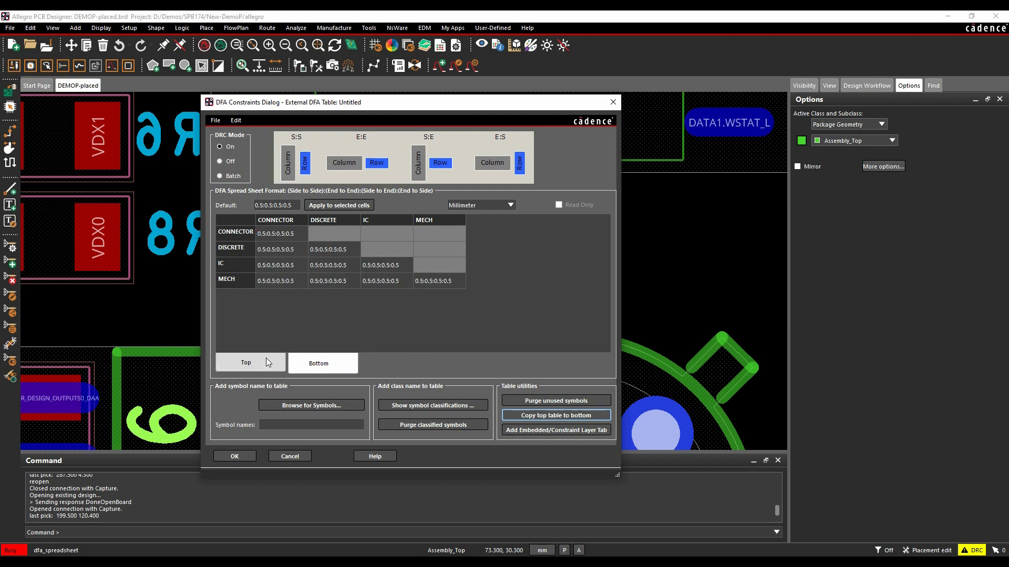
Step: Accept the DFA constraints and save them as a new dfa file in the allegro folder, named with the user's first name
left_click(254, 457)
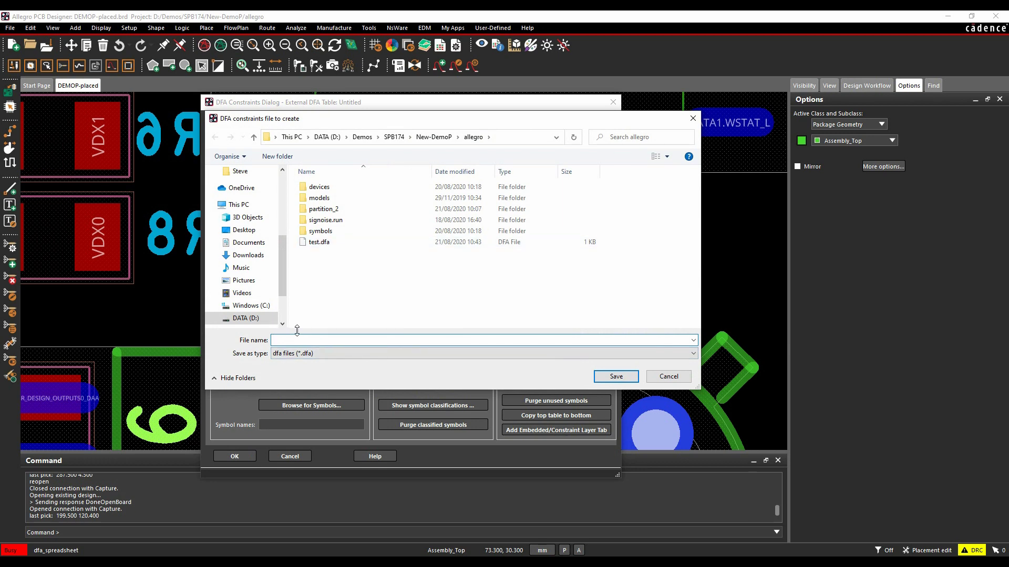
type("steve")
left_click(615, 376)
left_click(490, 242)
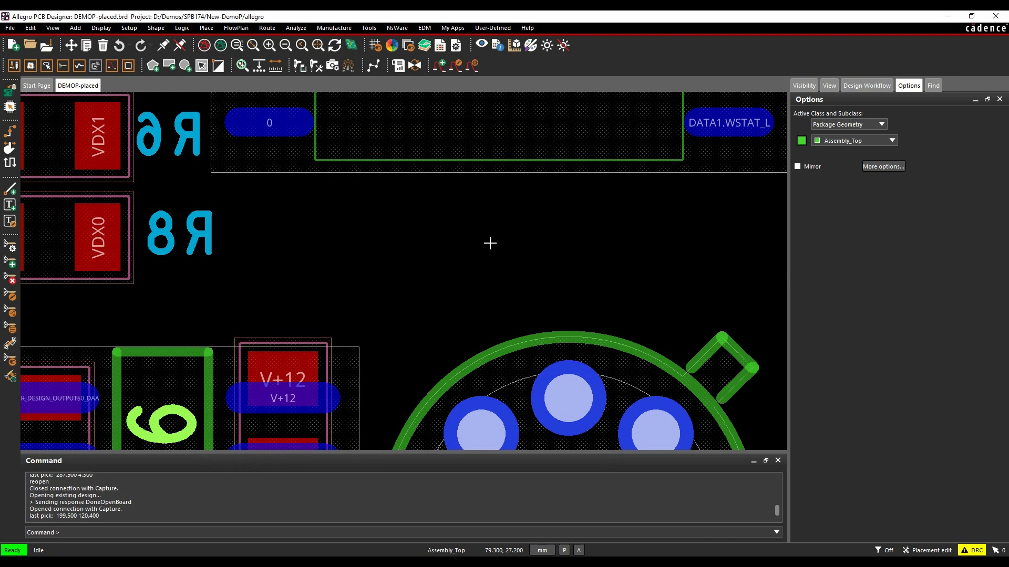
Step: Update the design's DRC and examine the DFA error markers between capacitors C8 and C10 and resistors R6 and R8
left_click(413, 65)
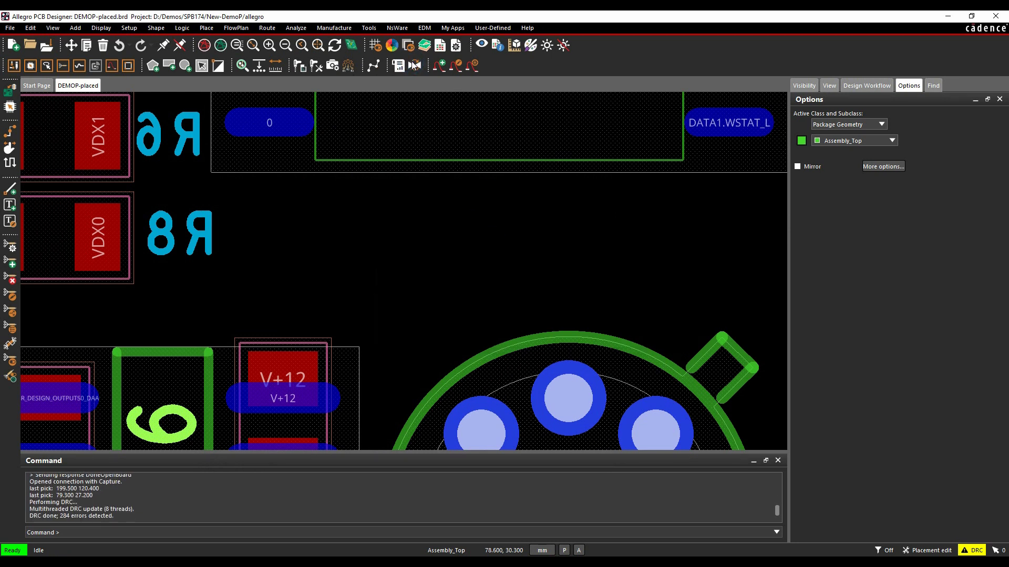
scroll(399, 217, "down", 5)
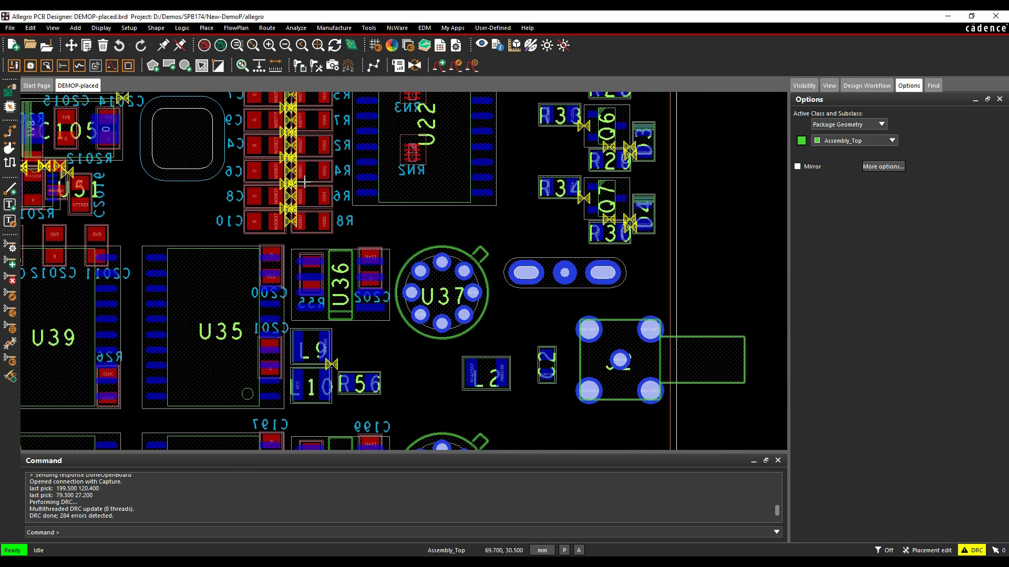
scroll(302, 189, "up", 6)
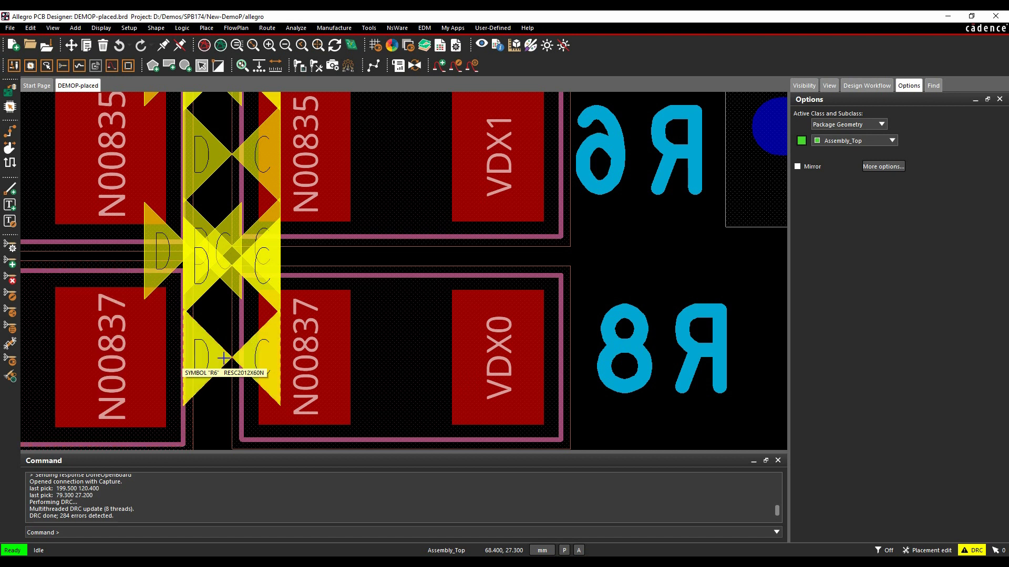
scroll(223, 357, "down", 2)
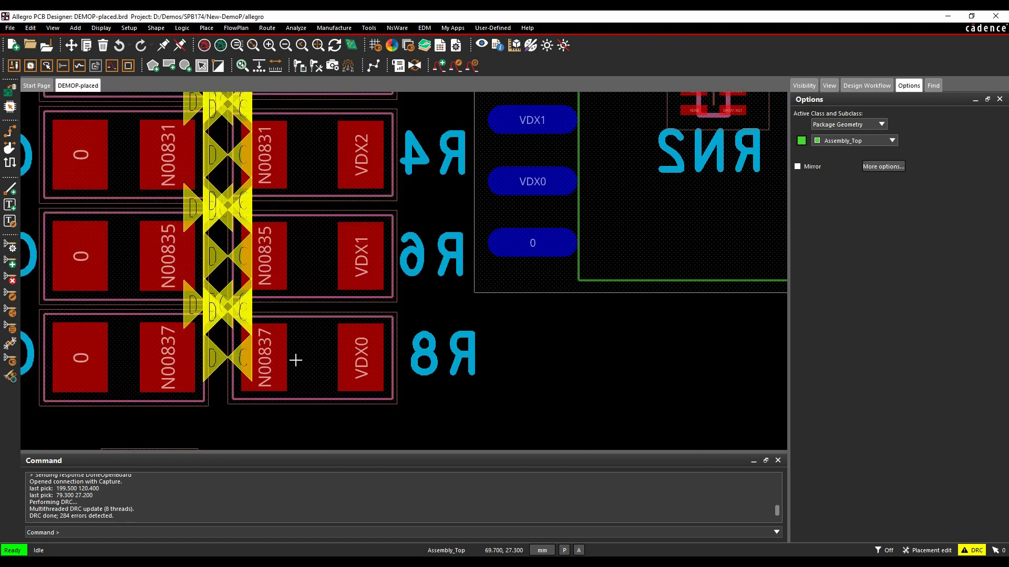
middle_click_drag(463, 419, 536, 348)
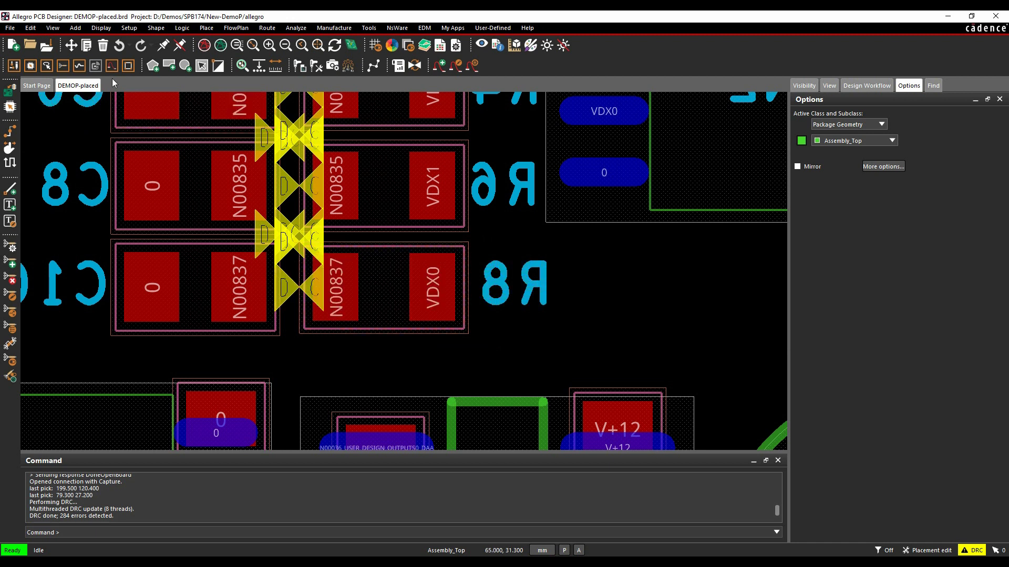
Step: Move resistor R8 to about 71.0, 27.0 and capacitor C10 to about 66.5, 27.0 to space them apart
left_click(72, 45)
left_click(427, 290)
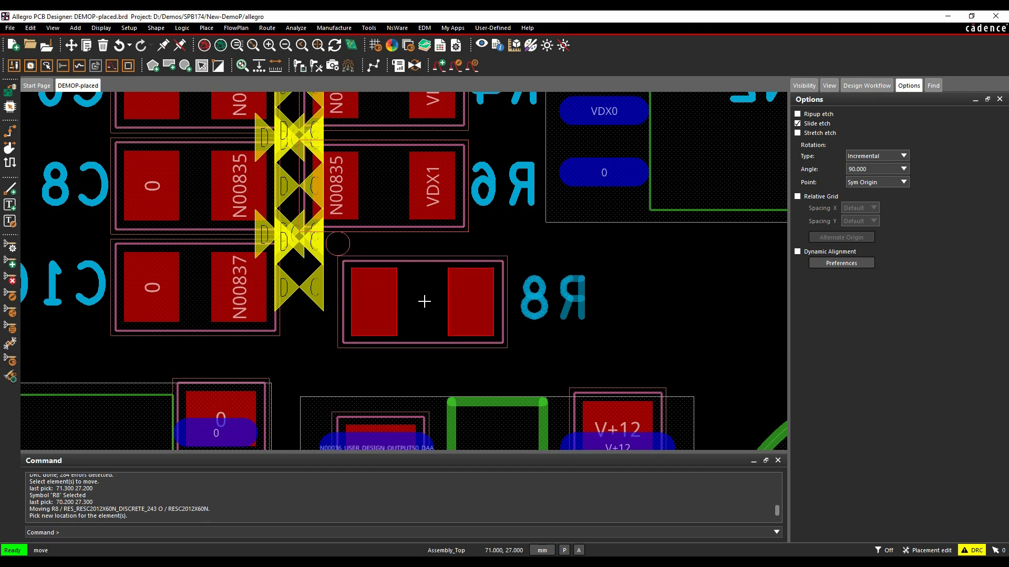
left_click(425, 301)
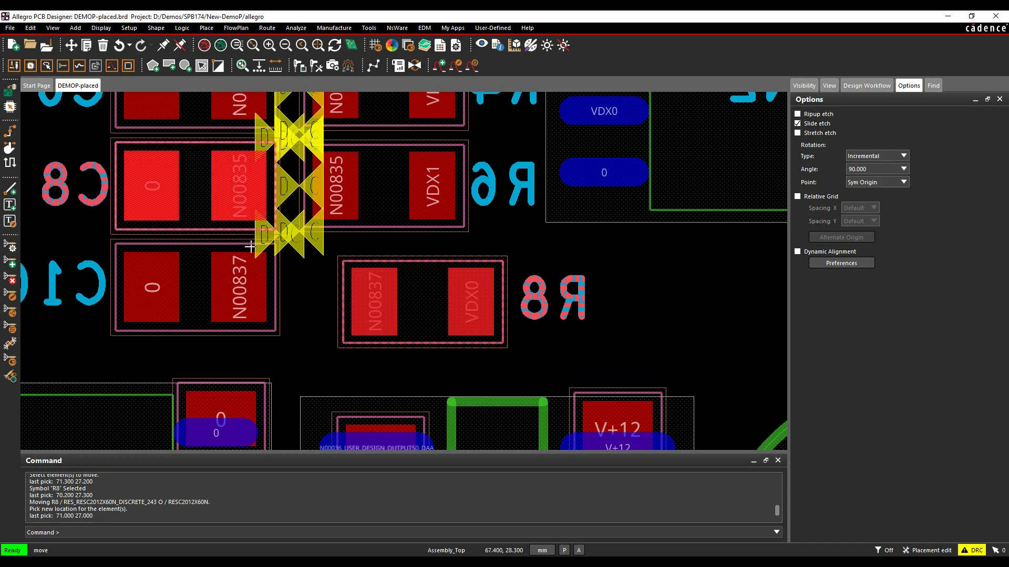
left_click(257, 302)
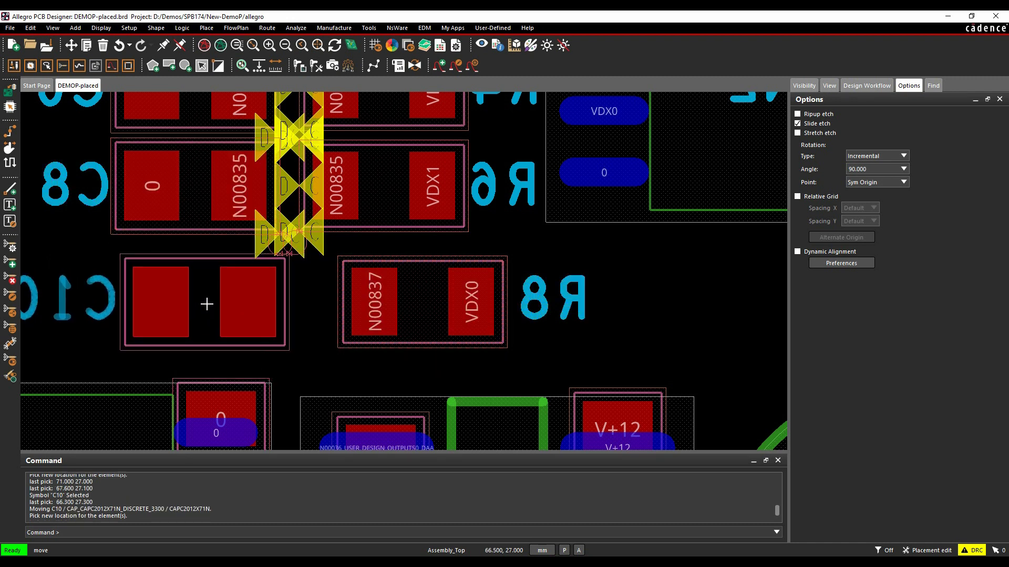
left_click(206, 303)
left_click(613, 362)
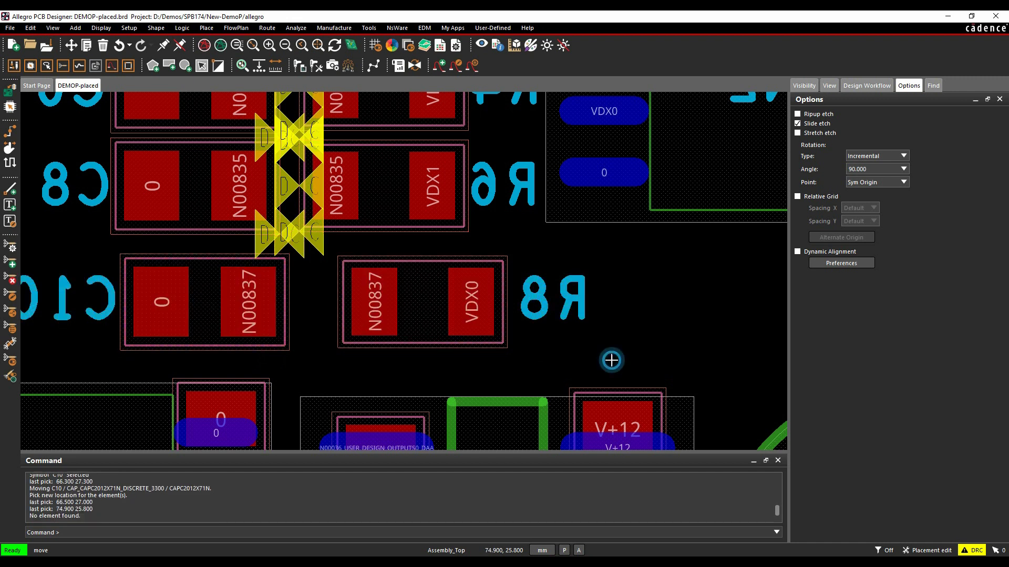
Step: Open the design's DFA constraint spreadsheet and set the Discrete-to-Discrete spacing in the Bottom table to 0.25
left_click(156, 28)
mouse_move(129, 28)
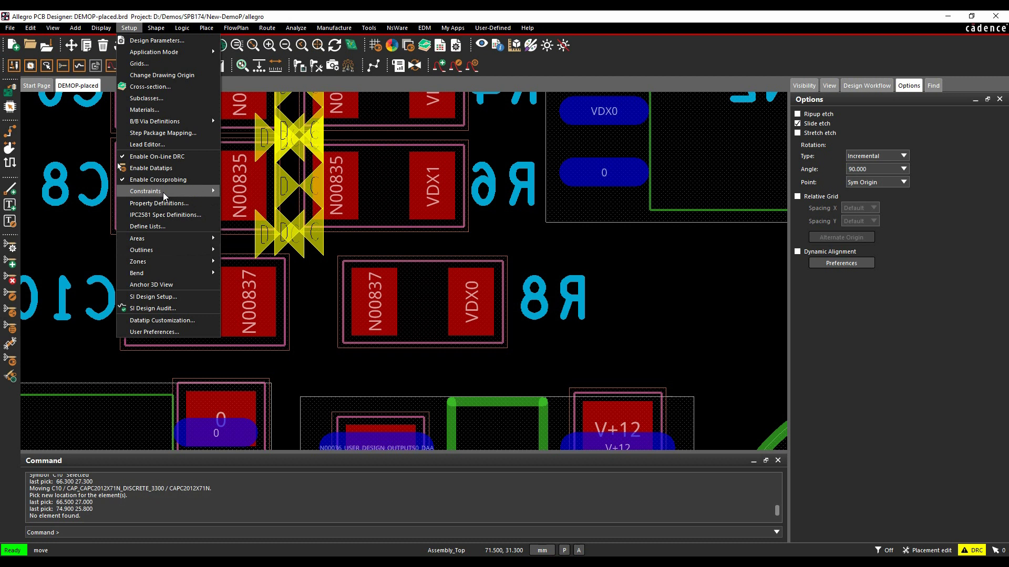
mouse_move(163, 192)
left_click(271, 308)
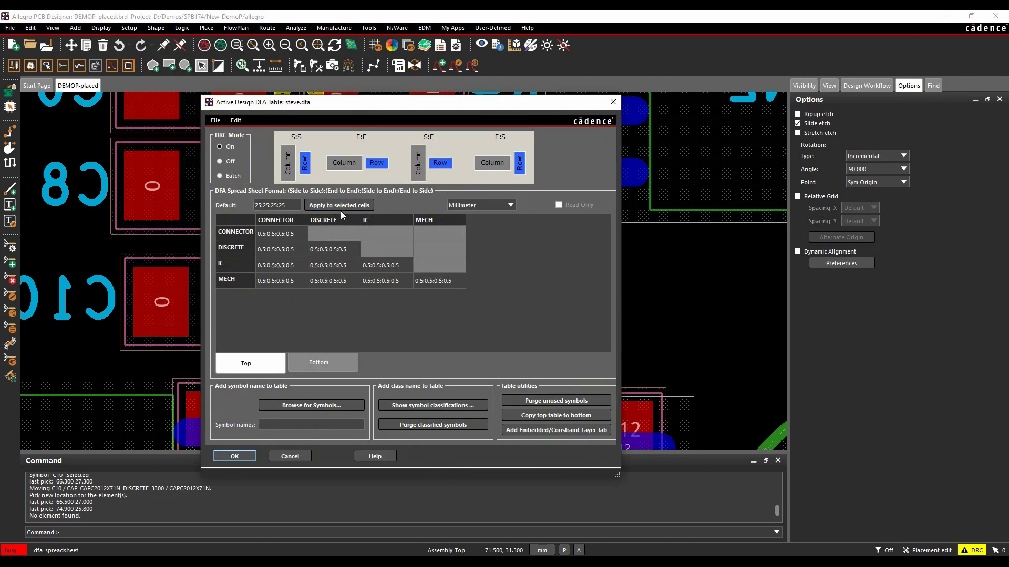
left_click(323, 364)
left_click(355, 249)
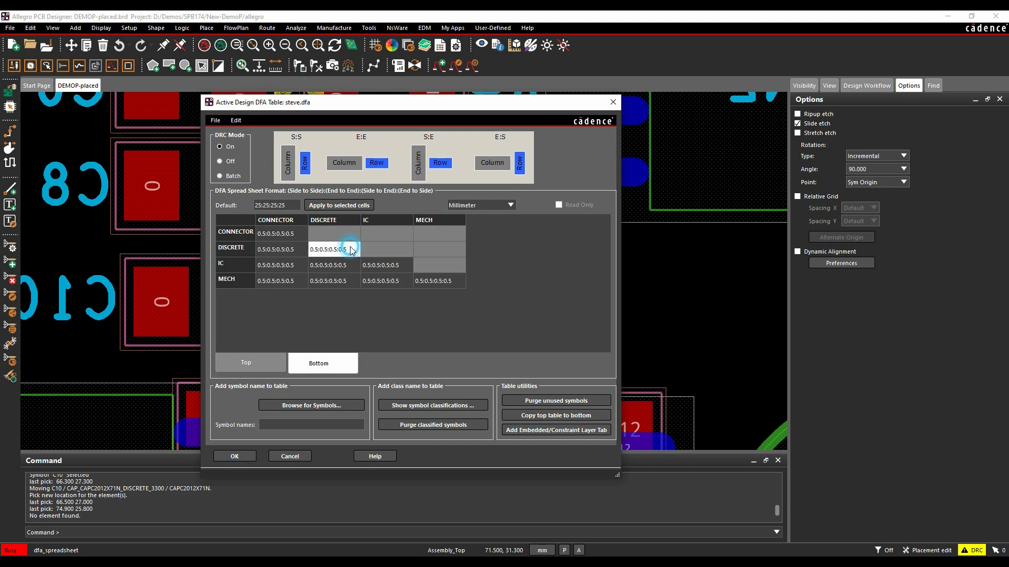
left_click(356, 250)
type("0")
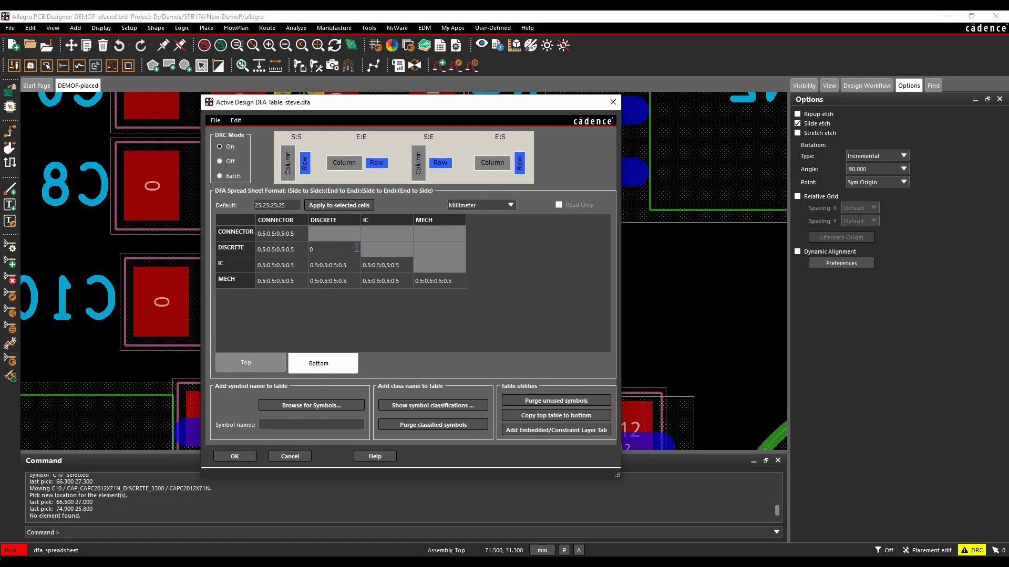
type(".25")
key("Tab")
Step: Accept the edited DFA table, replacing the existing one, and update the design's DRC
left_click(240, 455)
left_click(432, 310)
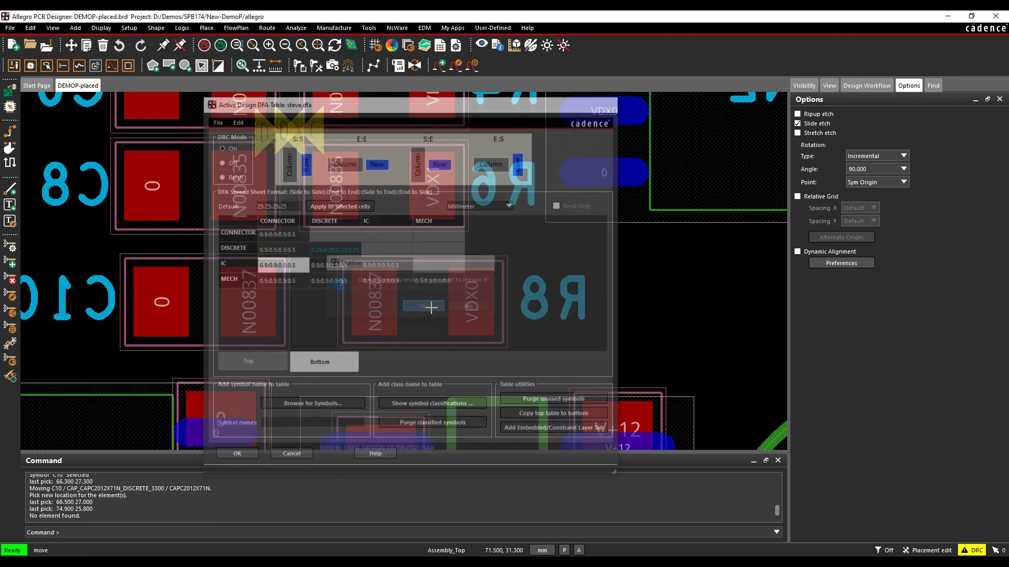
left_click(568, 377)
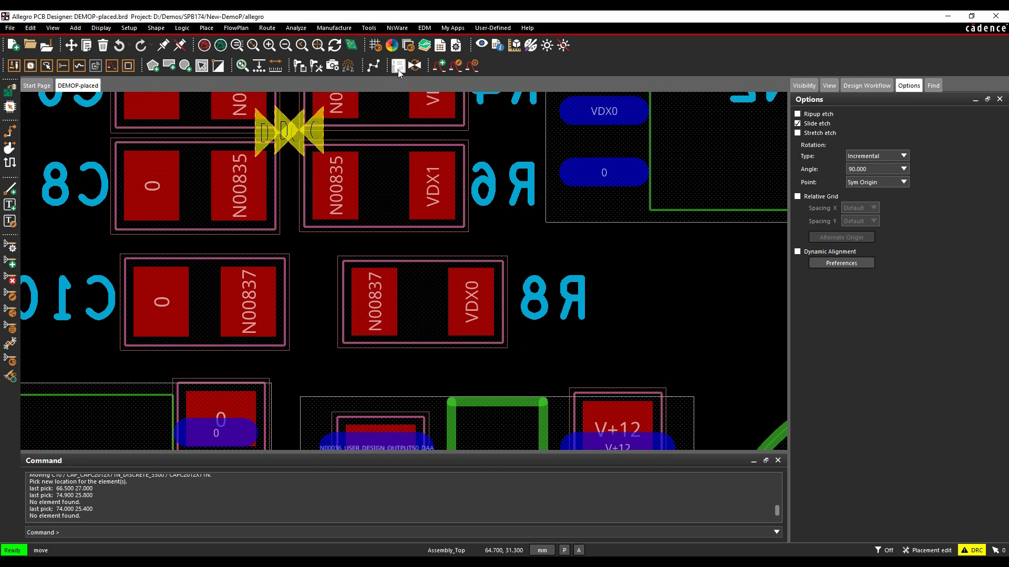
left_click(420, 67)
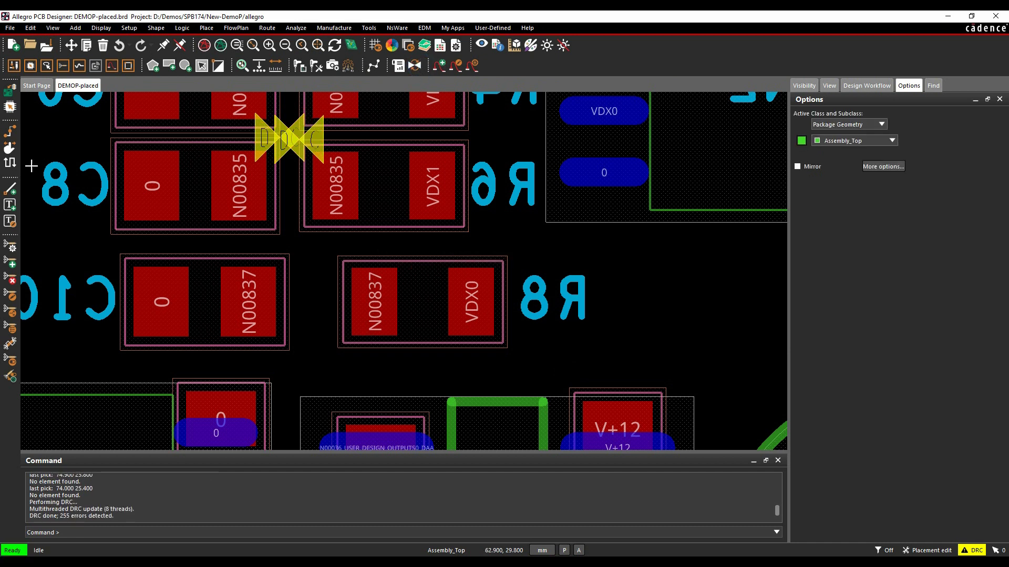
Step: Move resistor R8 closer to capacitor C10, to about 70.5, 27.2
left_click(71, 45)
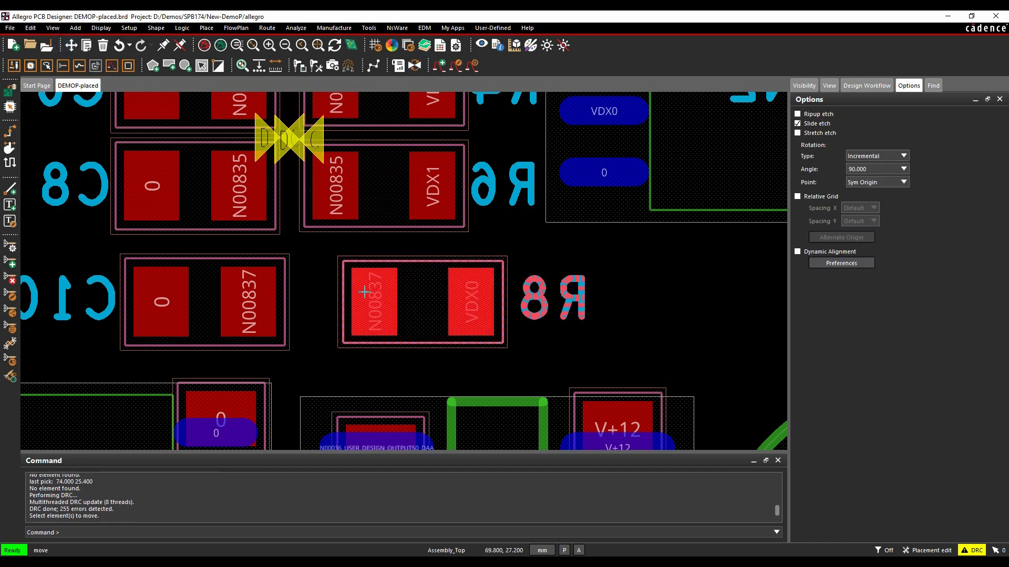
left_click(365, 292)
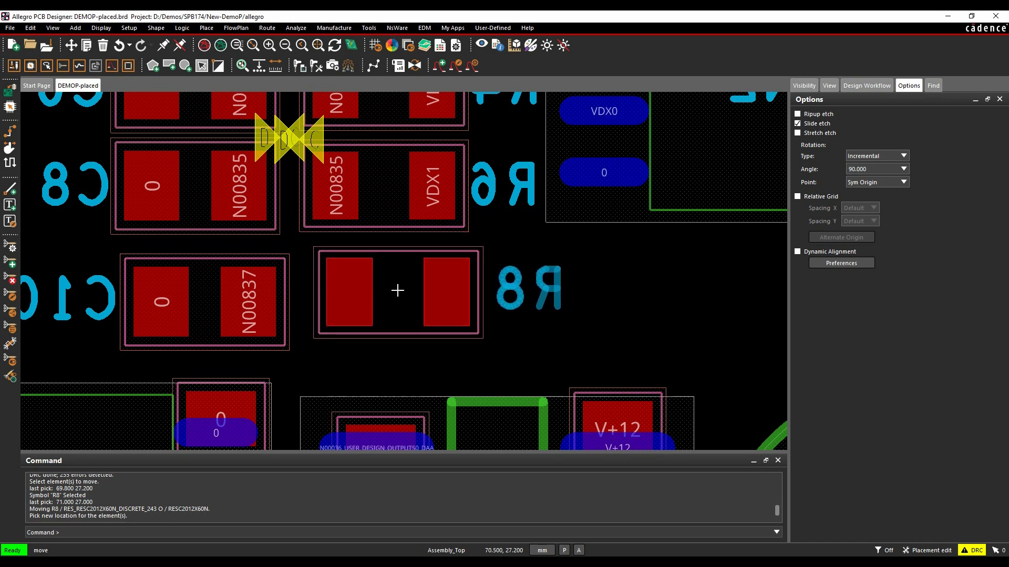
left_click(397, 290)
left_click(640, 337)
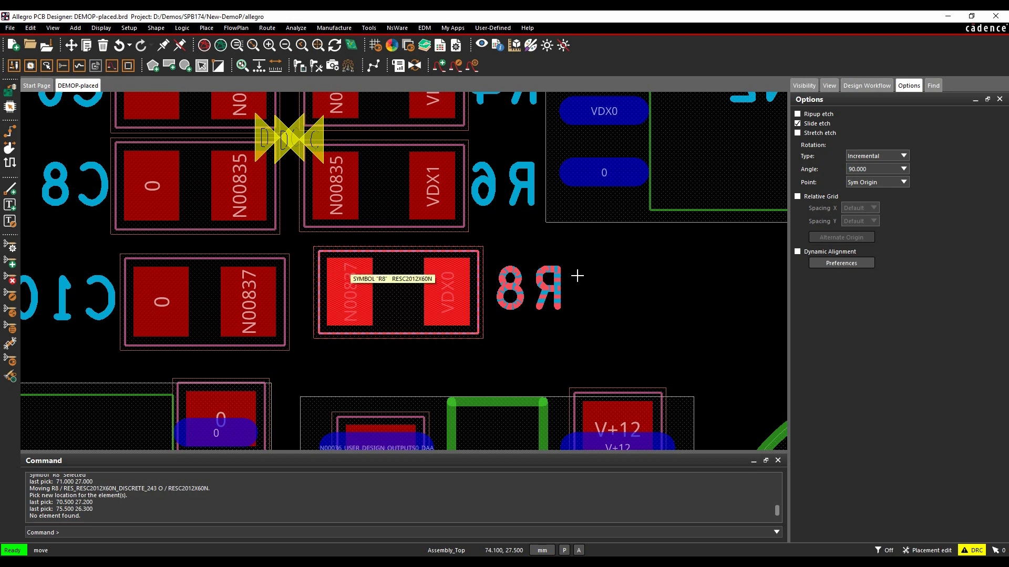
Step: Switch to Constraint Manager, migrating the old DFA table to the new one, and show the DFA constraint set's package-to-package spacing
left_click(440, 46)
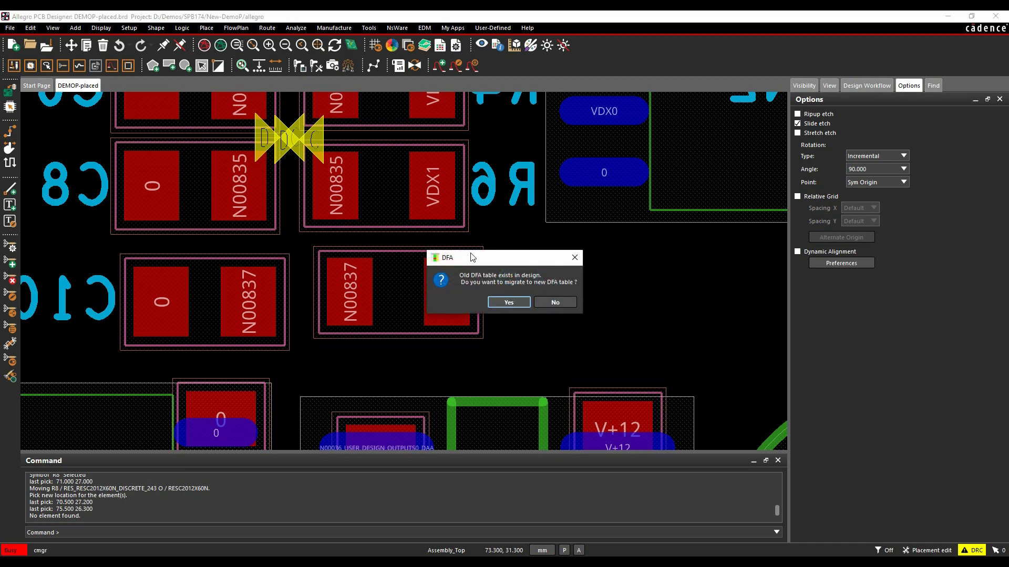
left_click(516, 304)
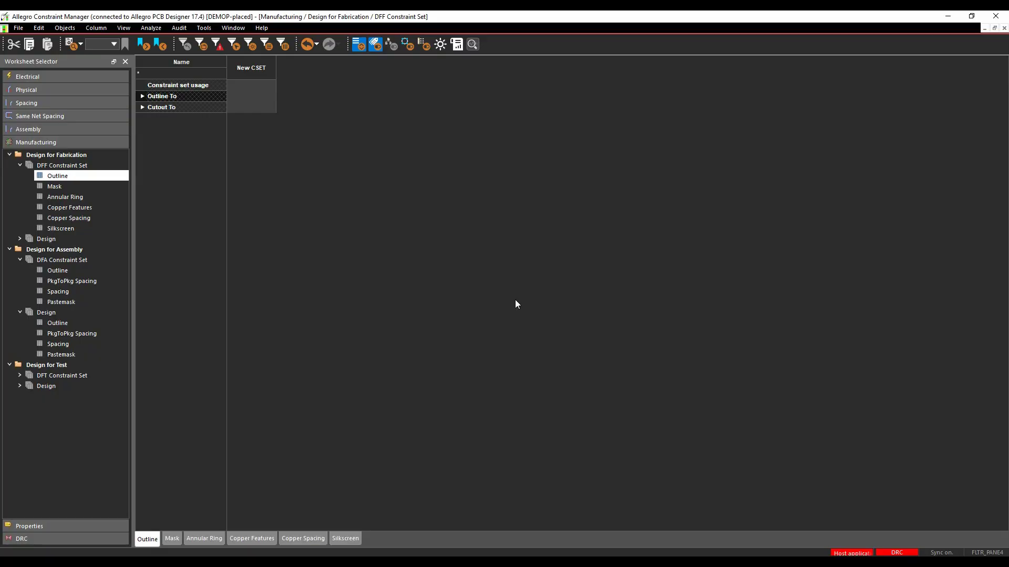
left_click(61, 282)
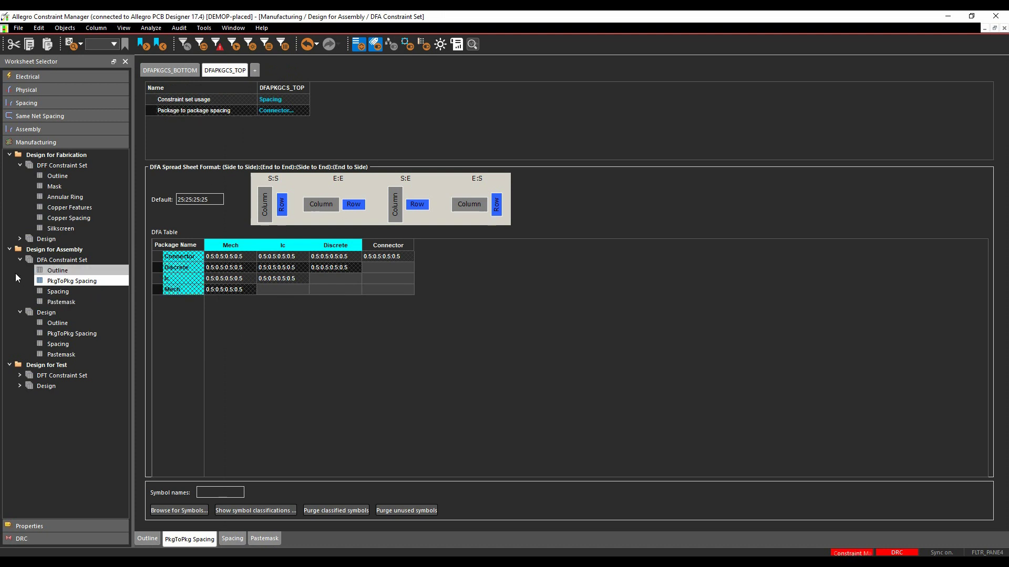
Step: Examine the design-level package-to-package spacing assignments for the assembly layers of PRIMARY, LCD_STIFFENER and FLEXI1
left_click(72, 336)
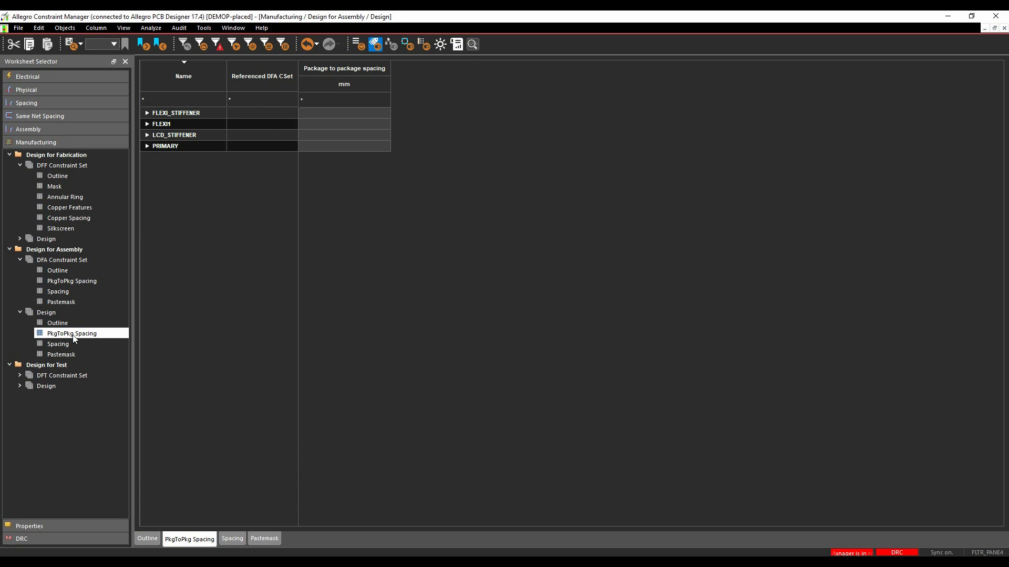
left_click(147, 146)
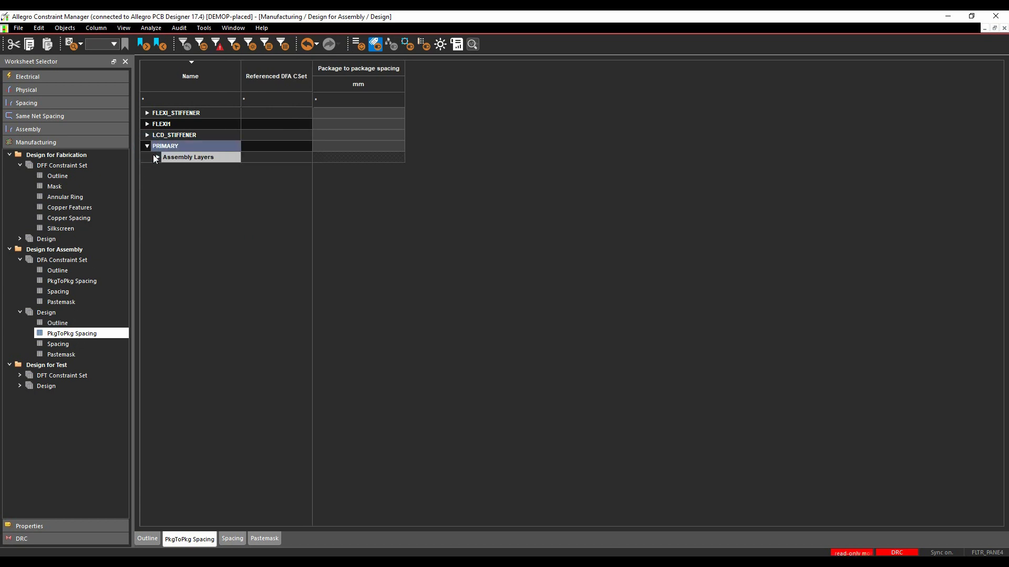
left_click(156, 157)
left_click(148, 136)
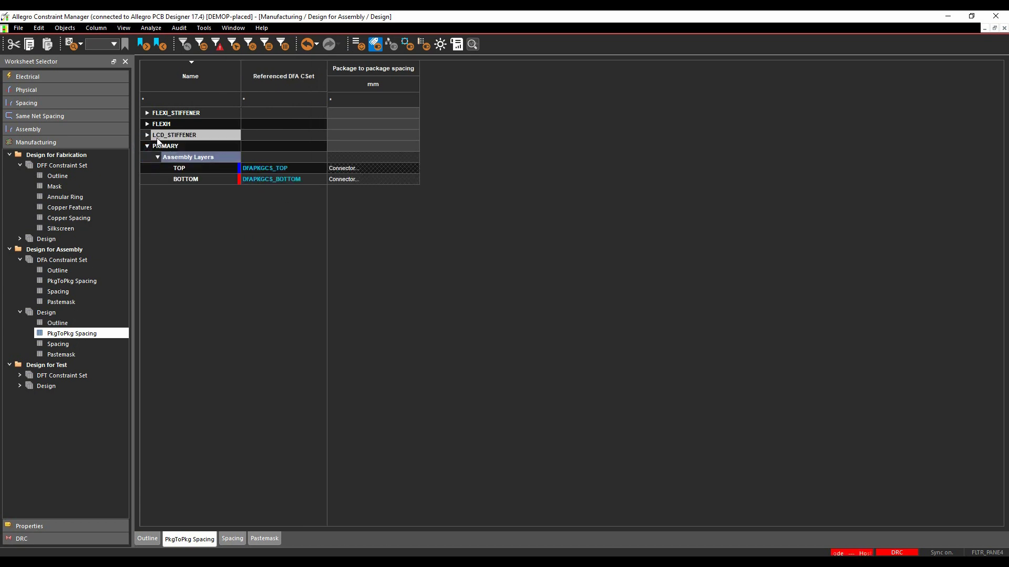
left_click(158, 146)
left_click(147, 124)
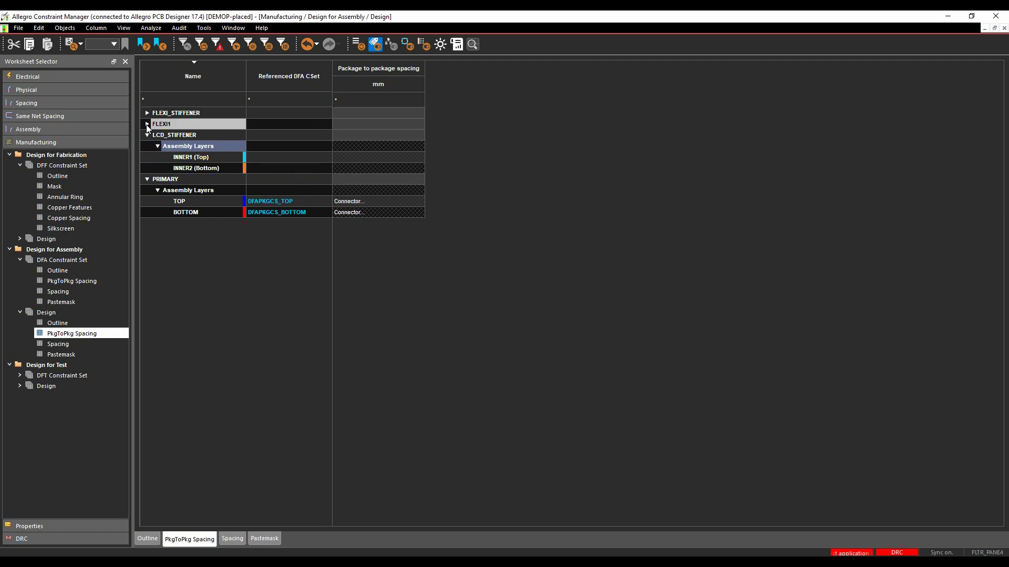
left_click(158, 135)
left_click(146, 124)
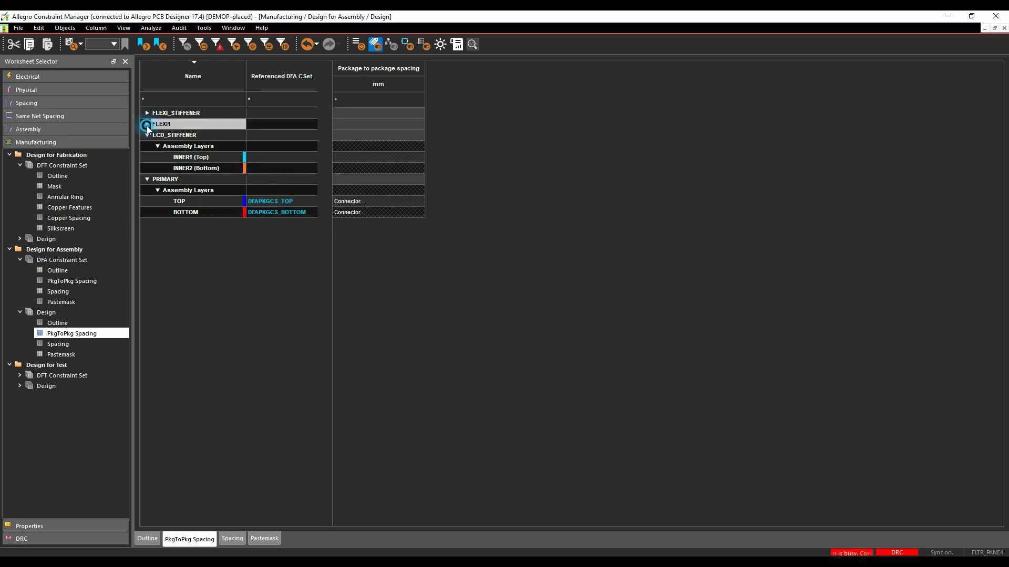
left_click(147, 124)
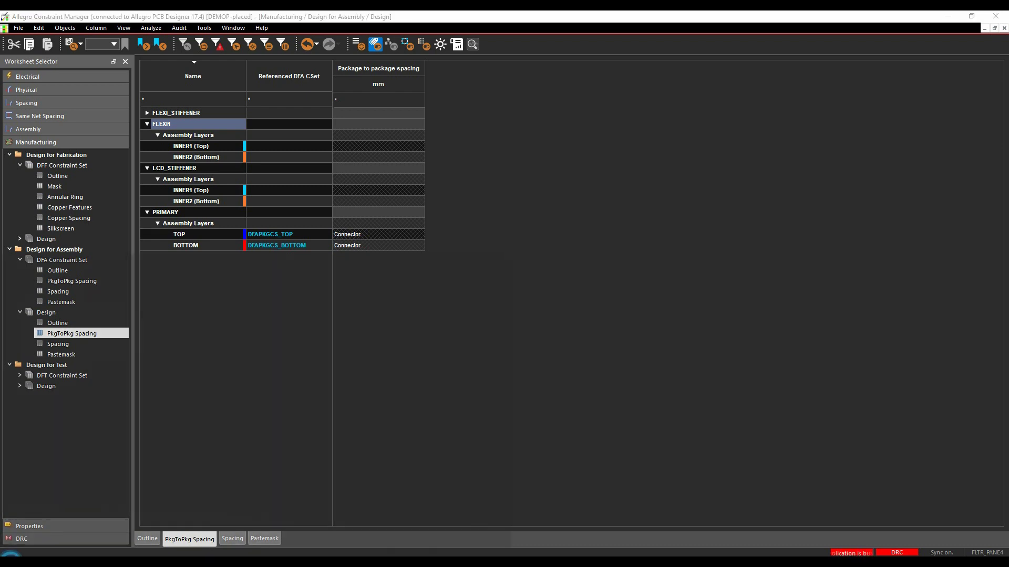
Step: Expand the Cadence PCB Utilities 17.4-2019 program group to find the standalone DFA utilities
key("super")
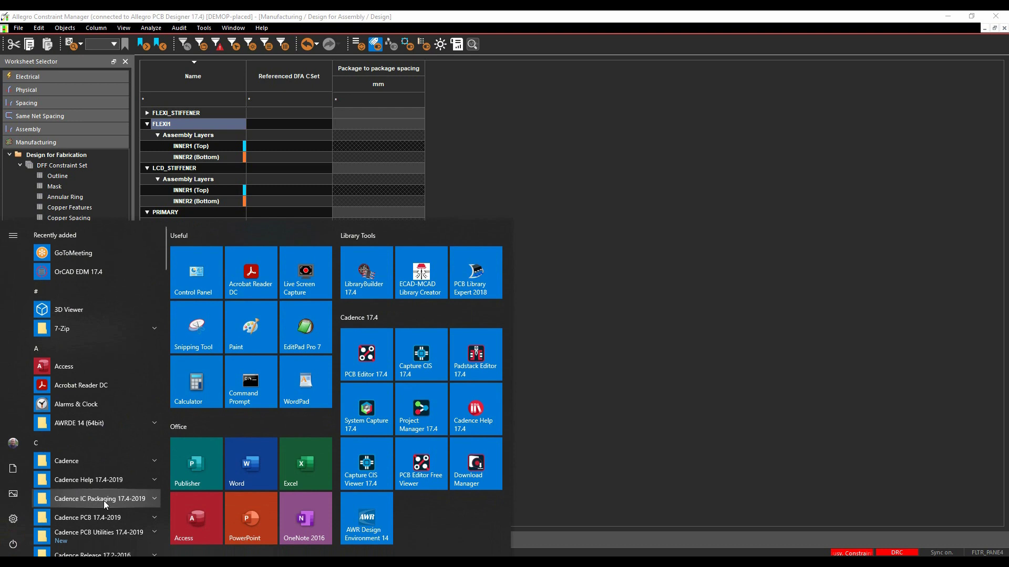
left_click(92, 518)
left_click(84, 516)
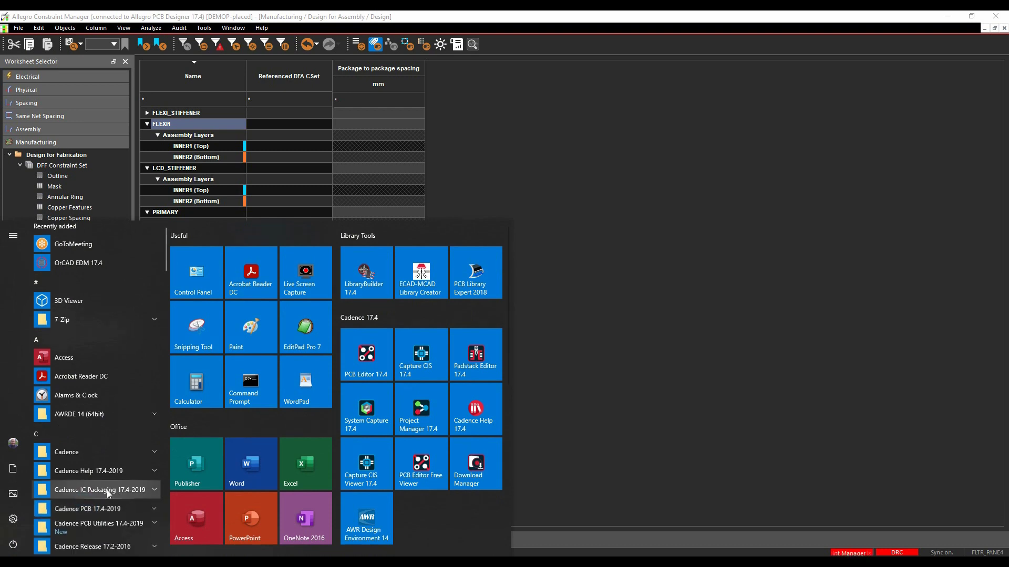
scroll(106, 473, "down", 3)
left_click(100, 431)
scroll(100, 436, "down", 2)
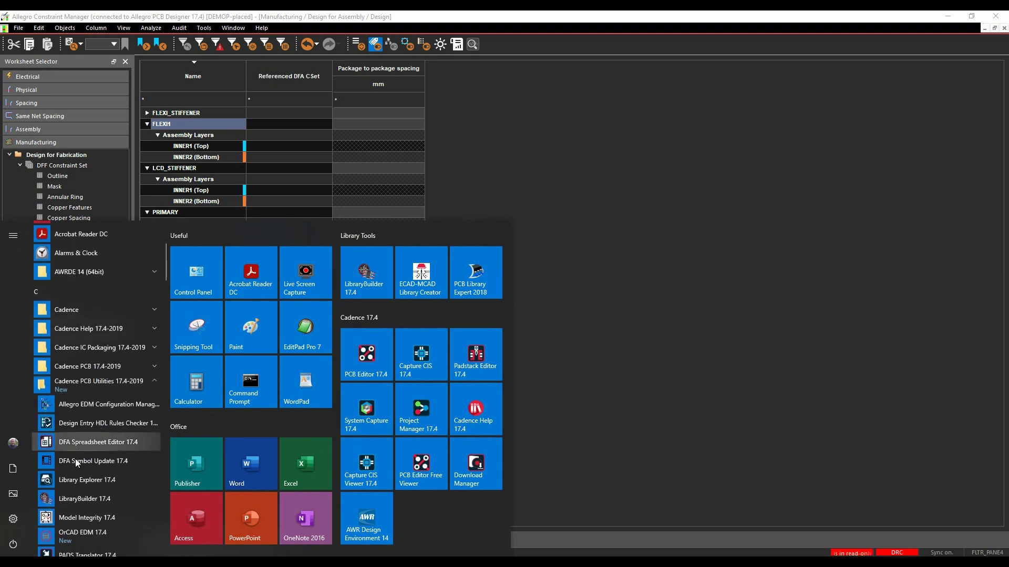